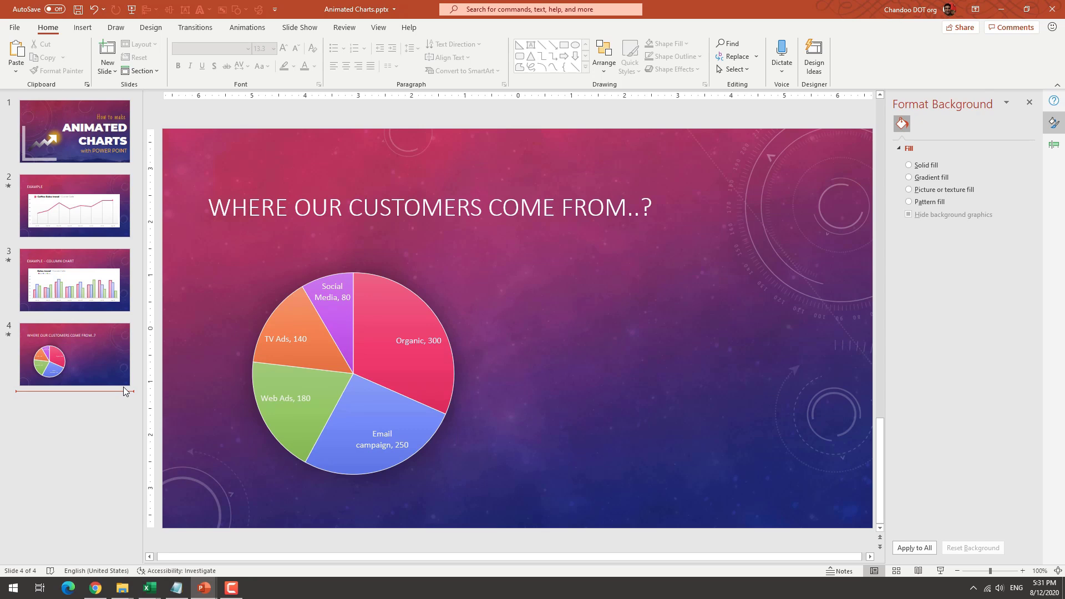
Add a new slide after slide 4 and title it ANIMATED CHART.
{"action": "key", "text": "Return"}
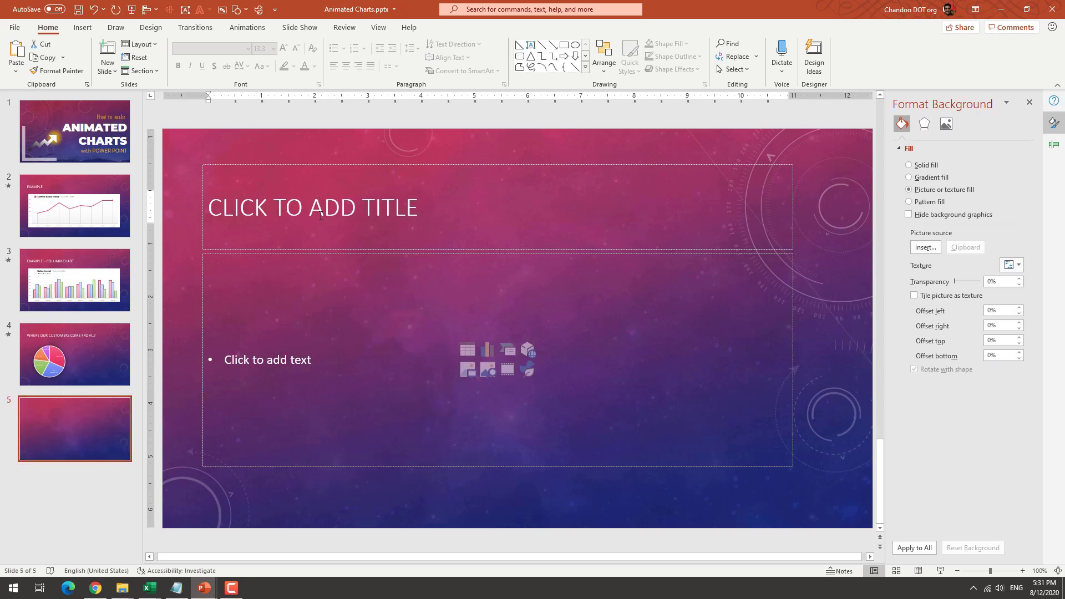
{"action": "left_click", "coordinate": [320, 208]}
{"action": "type", "text": "SNIMS"}
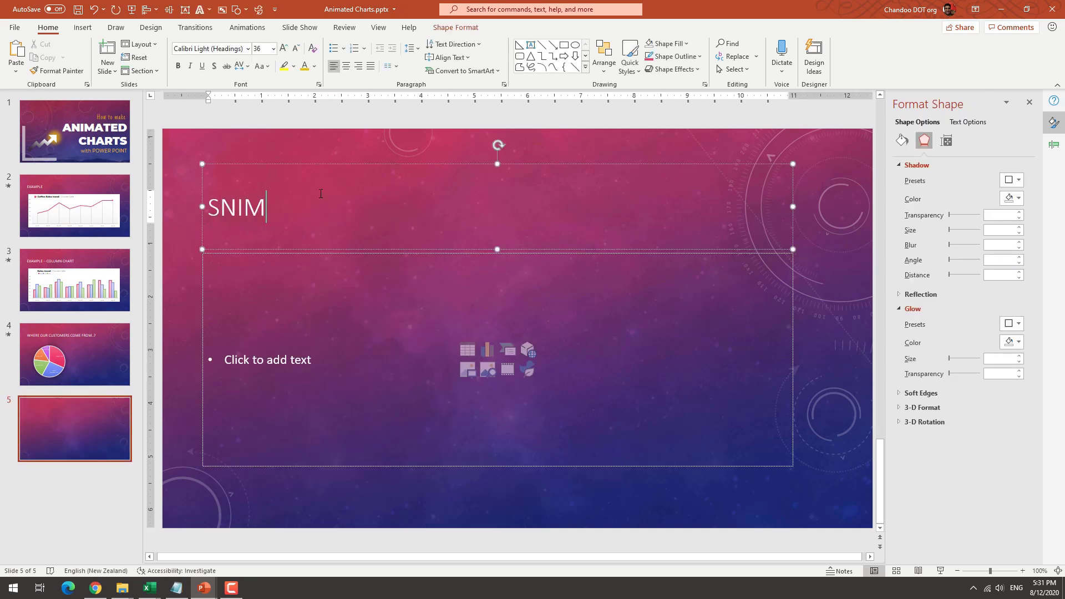
{"action": "key", "text": "BackSpace"}
{"action": "key", "text": "BackSpace"}
{"action": "key", "text": "BackSpace"}
{"action": "key", "text": "BackSpace"}
{"action": "key", "text": "BackSpace"}
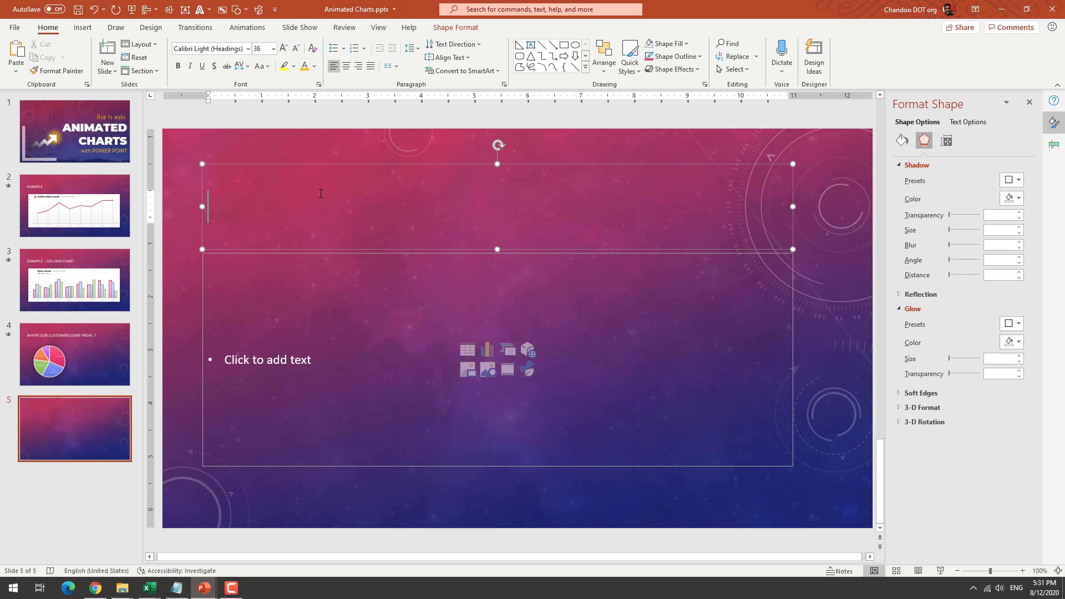
{"action": "type", "text": "ANIMAT"}
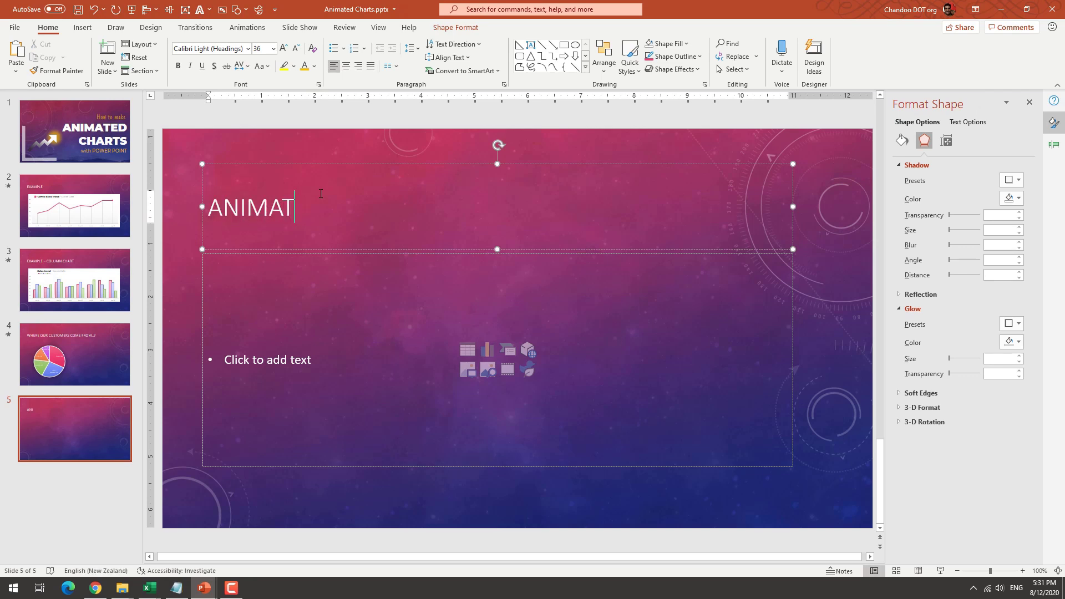
{"action": "type", "text": "ED CHART"}
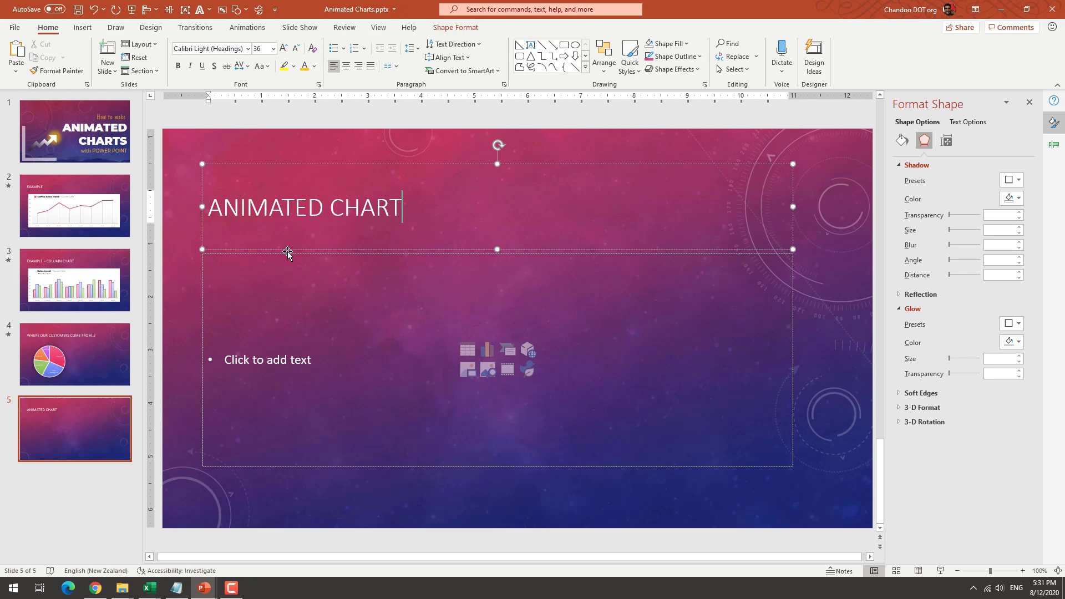
Insert a default Line chart into the slide's content area.
{"action": "left_click", "coordinate": [300, 268]}
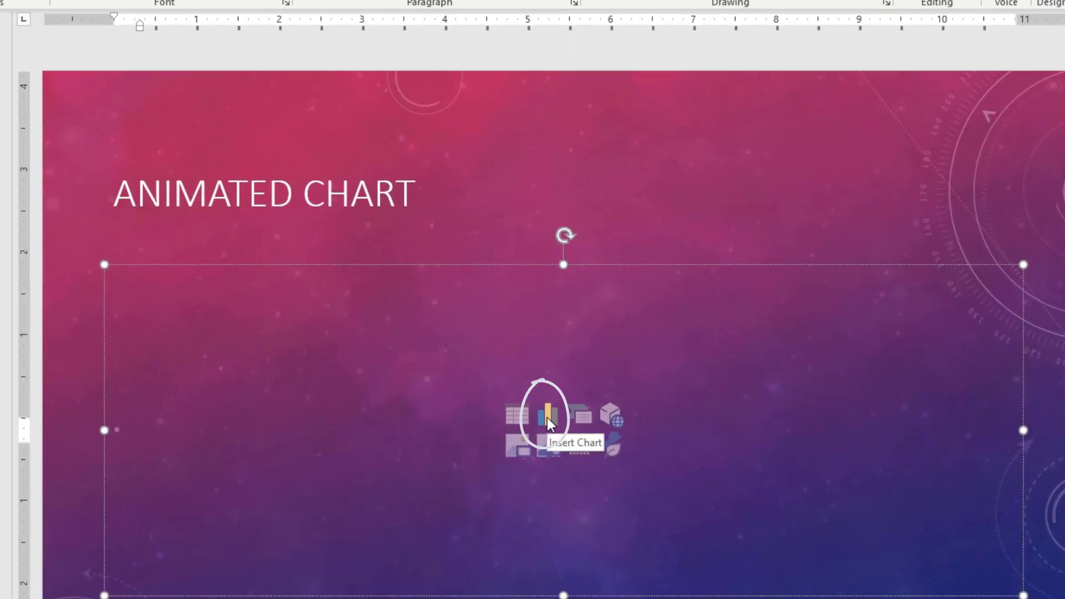
{"action": "left_click", "coordinate": [547, 419]}
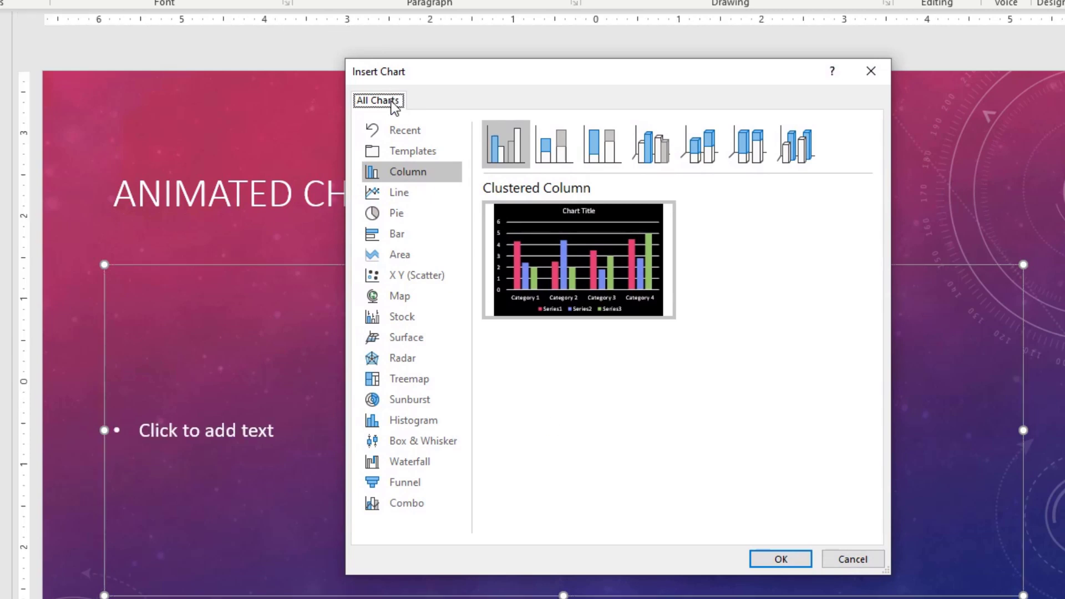
{"action": "left_click", "coordinate": [412, 194]}
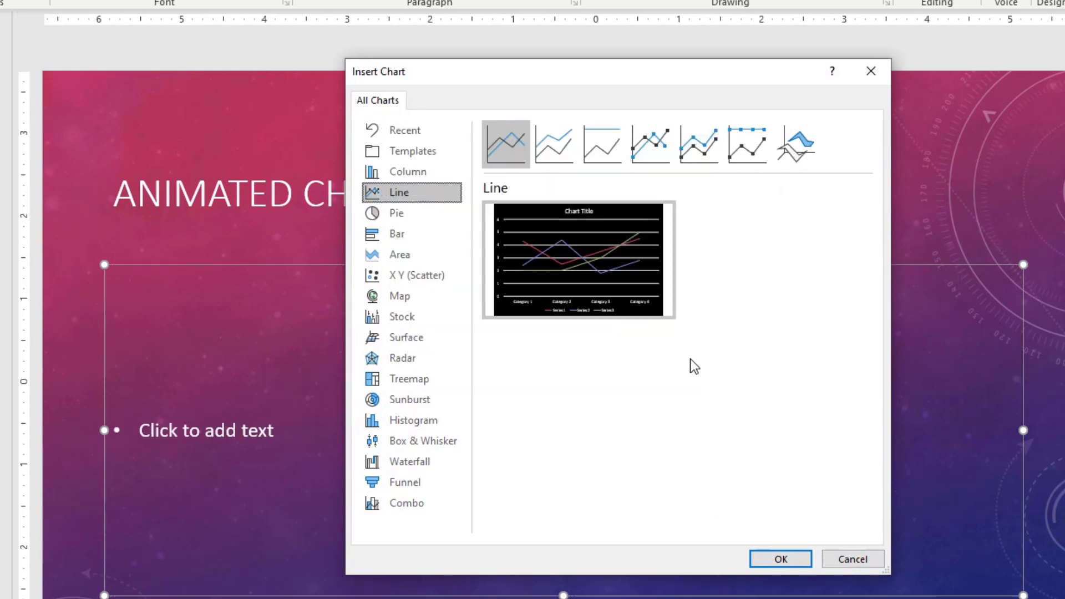
{"action": "mouse_move", "coordinate": [627, 291]}
{"action": "left_click", "coordinate": [753, 561]}
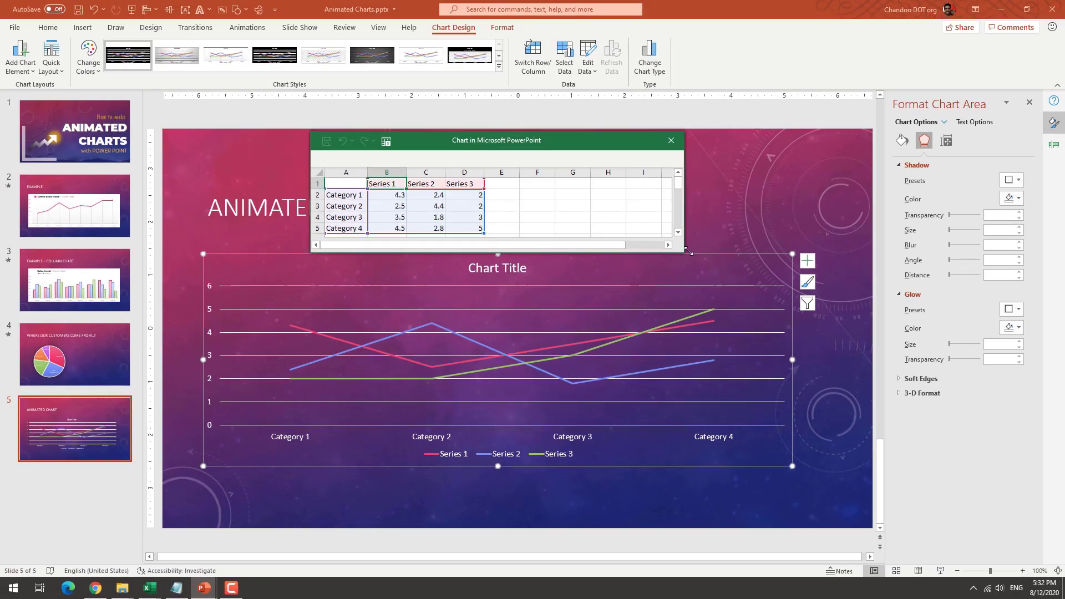
Clear the Series 2 and Series 3 values and shrink the data range to column B.
{"action": "left_click_drag", "start_coordinate": [684, 254], "coordinate": [738, 391]}
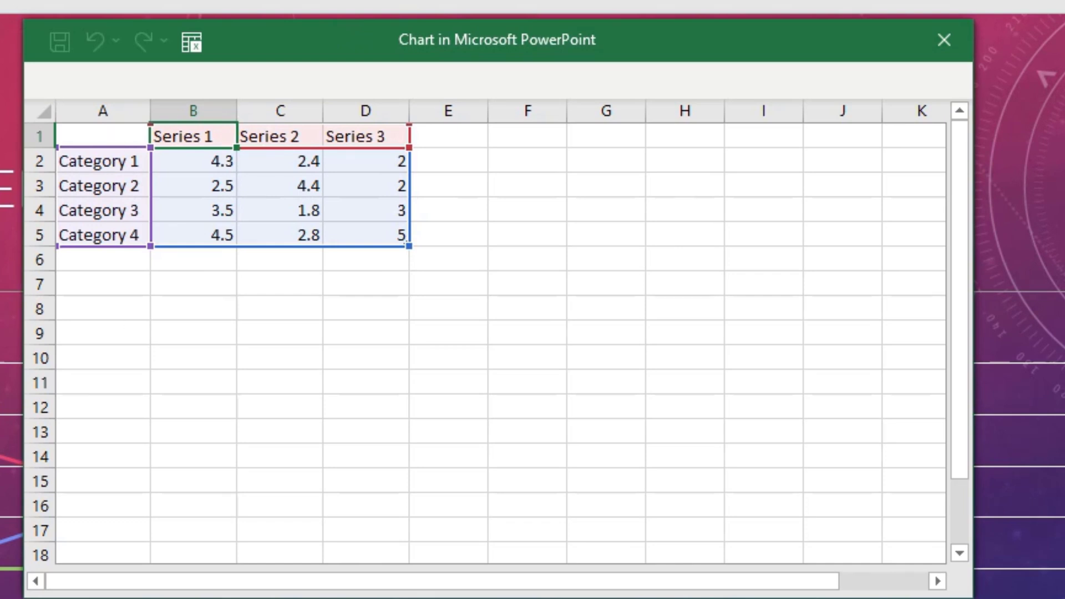
{"action": "left_click", "coordinate": [274, 128]}
{"action": "left_click_drag", "start_coordinate": [274, 128], "coordinate": [387, 235]}
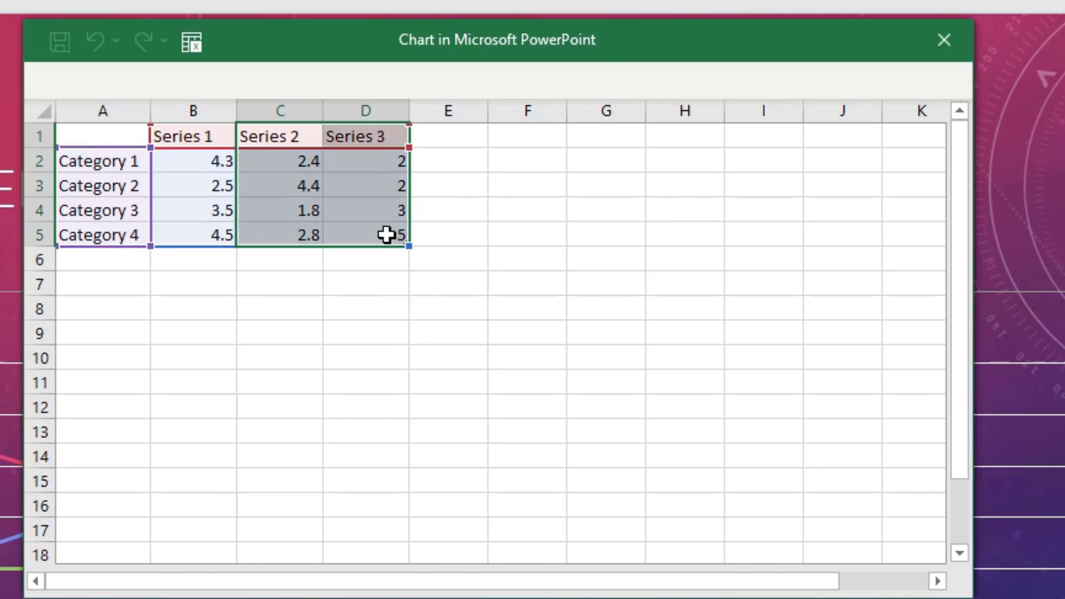
{"action": "key", "text": "Delete"}
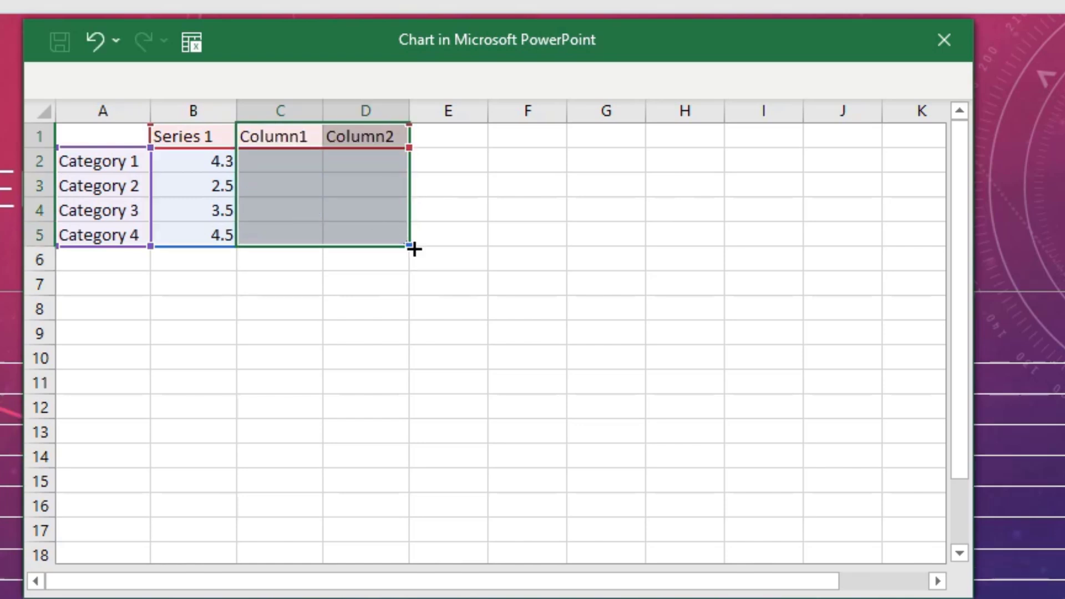
{"action": "left_click_drag", "start_coordinate": [409, 244], "coordinate": [216, 248]}
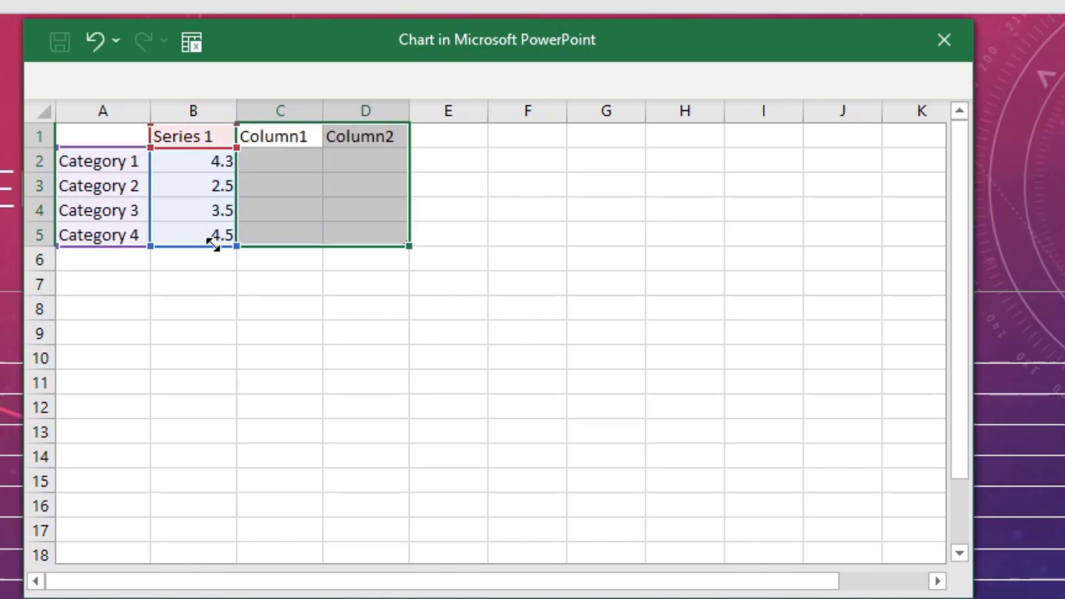
{"action": "left_click", "coordinate": [348, 358]}
Delete the empty columns C and D and close the chart data sheet.
{"action": "left_click_drag", "start_coordinate": [297, 138], "coordinate": [388, 113]}
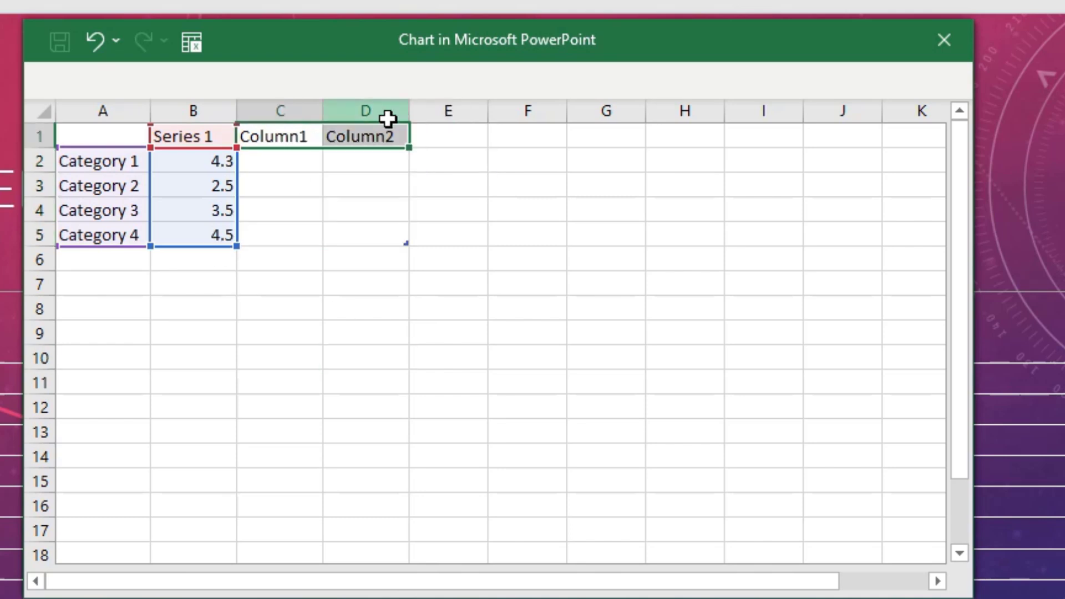
{"action": "left_click", "coordinate": [352, 136]}
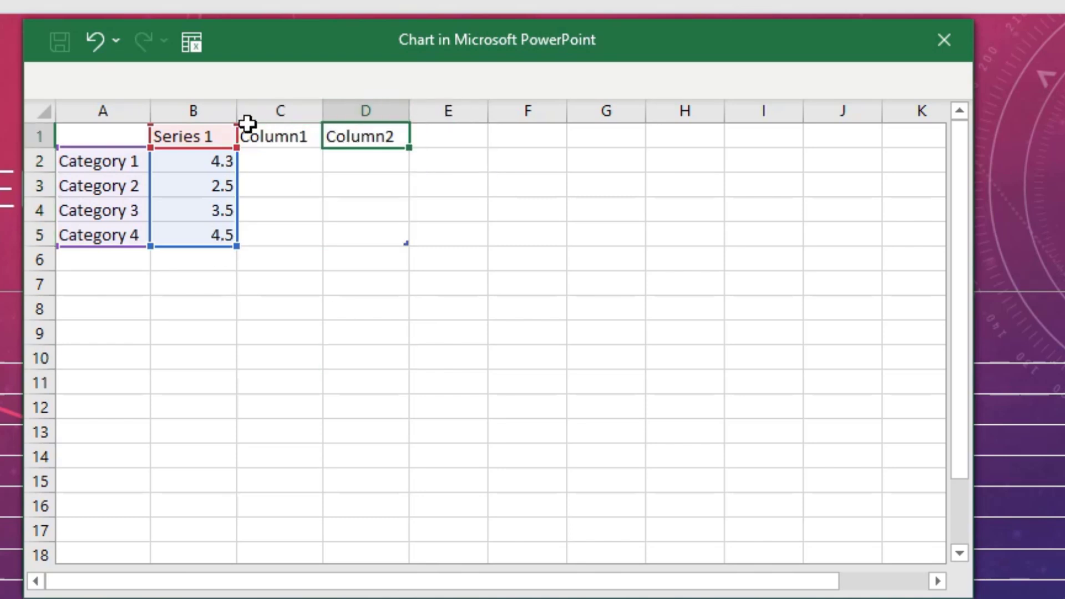
{"action": "left_click", "coordinate": [266, 111]}
{"action": "left_click_drag", "start_coordinate": [337, 111], "coordinate": [357, 104]}
{"action": "right_click", "coordinate": [359, 107]}
{"action": "left_click", "coordinate": [417, 349]}
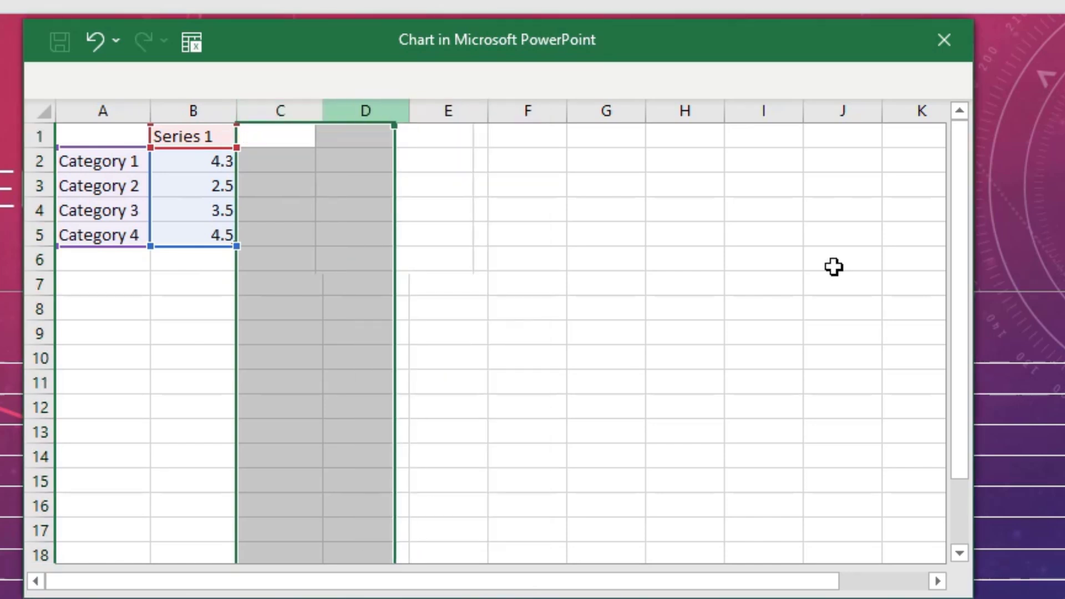
{"action": "left_click", "coordinate": [670, 258]}
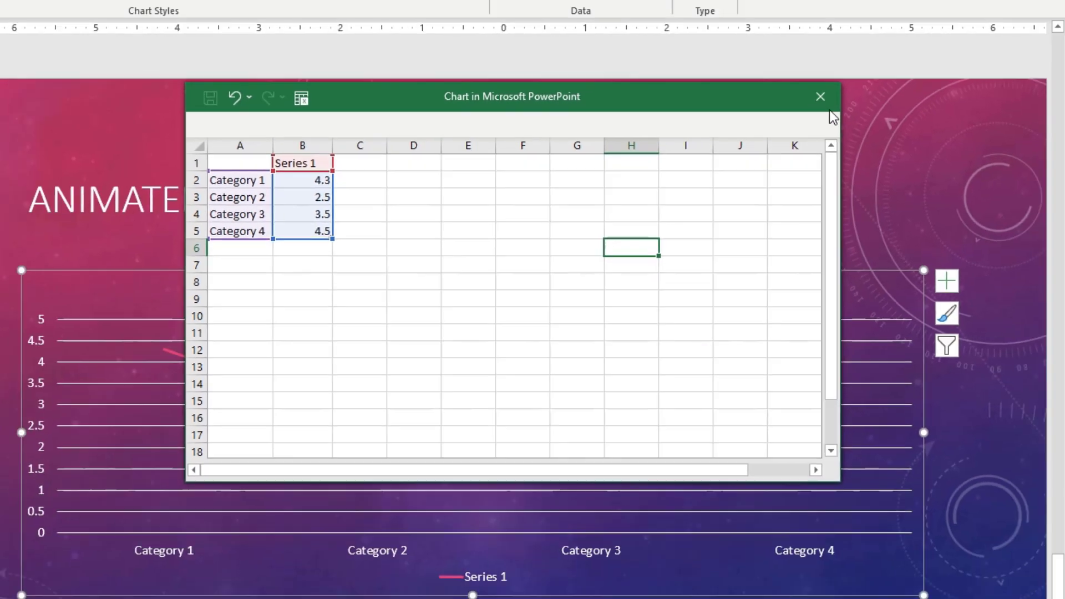
{"action": "left_click", "coordinate": [821, 96]}
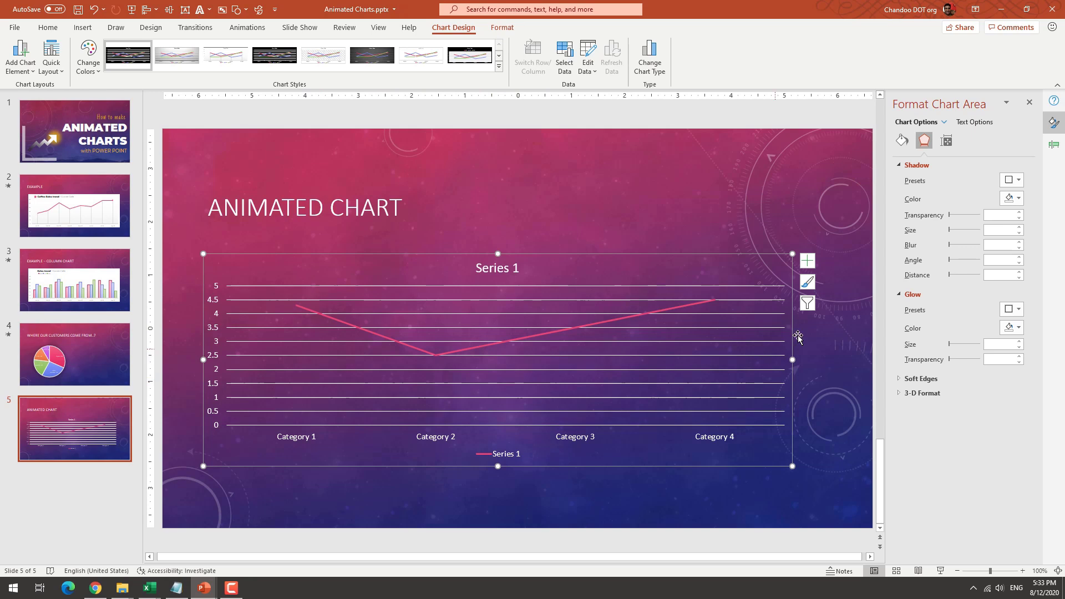
Turn off the line chart's gridlines.
{"action": "left_click", "coordinate": [808, 261]}
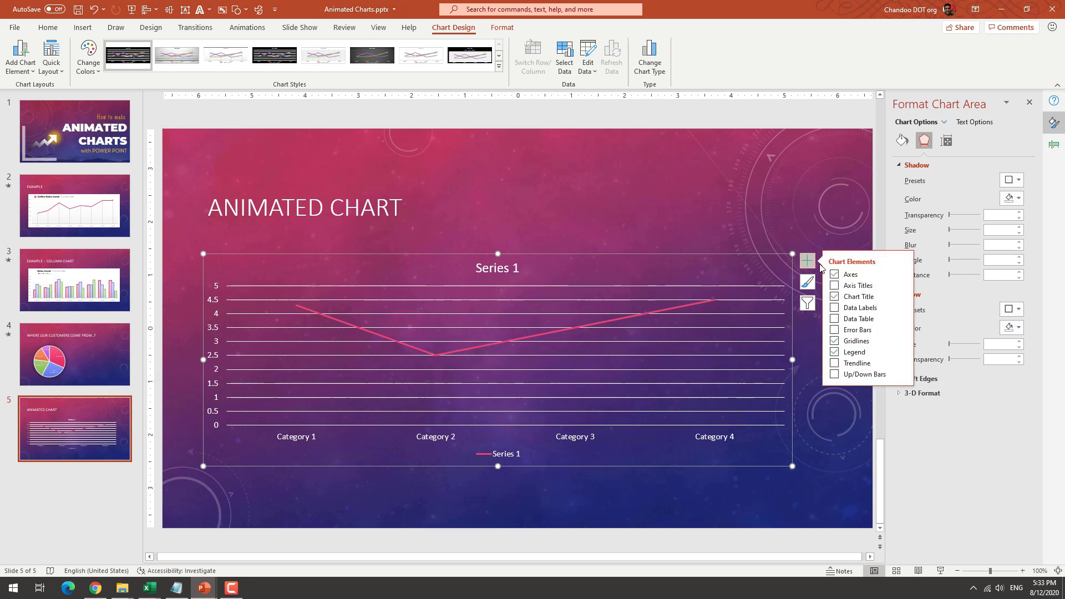
{"action": "left_click", "coordinate": [835, 342]}
{"action": "left_click", "coordinate": [788, 215]}
{"action": "left_click", "coordinate": [788, 215]}
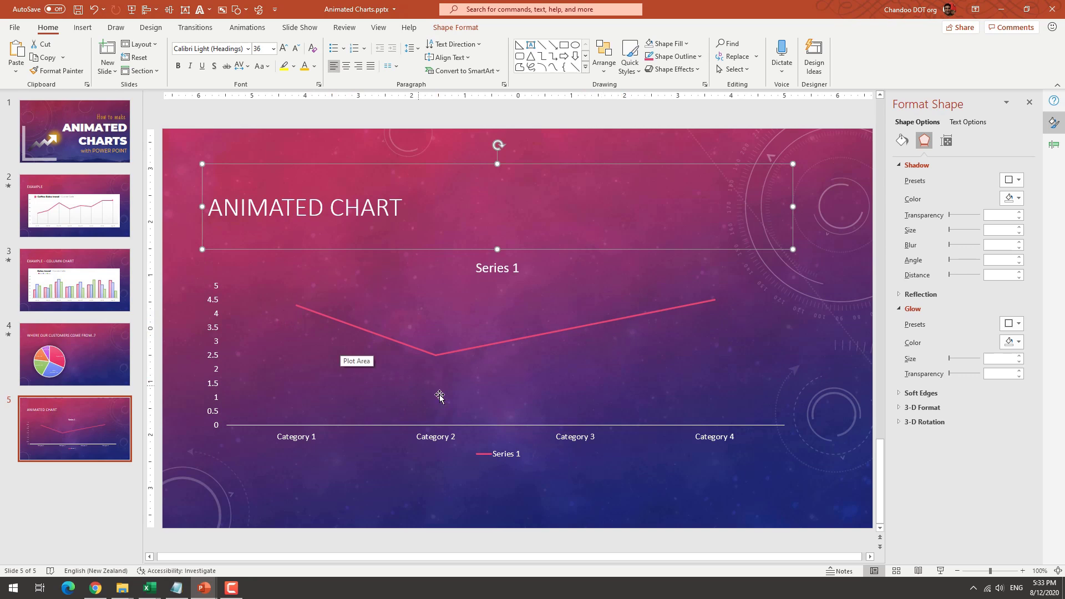
Apply a Wipe animation from the left to the chart, sequenced By Category.
{"action": "left_click", "coordinate": [475, 388]}
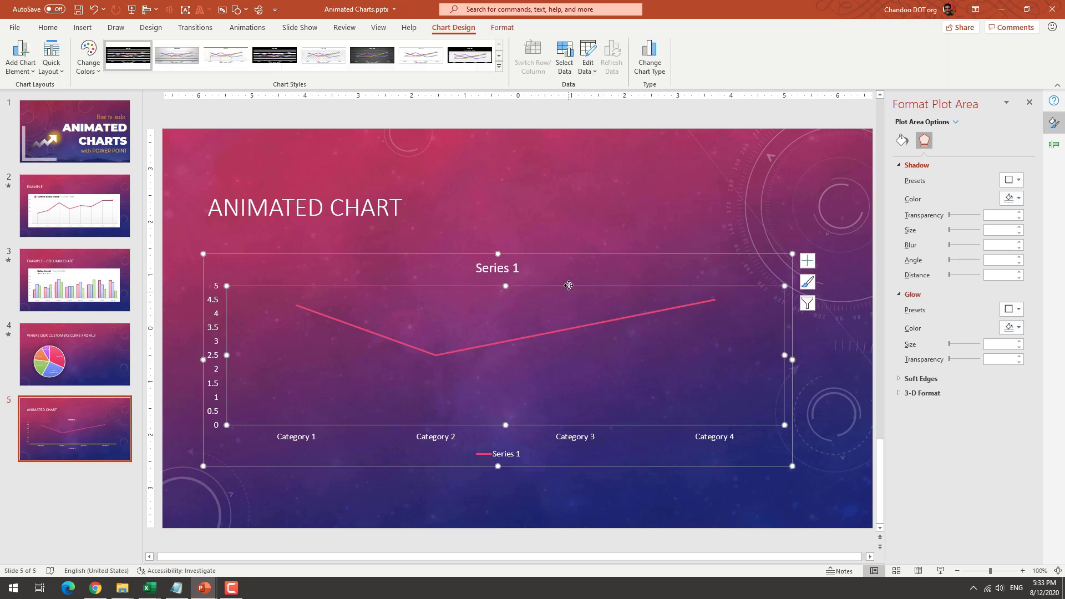
{"action": "left_click", "coordinate": [263, 30]}
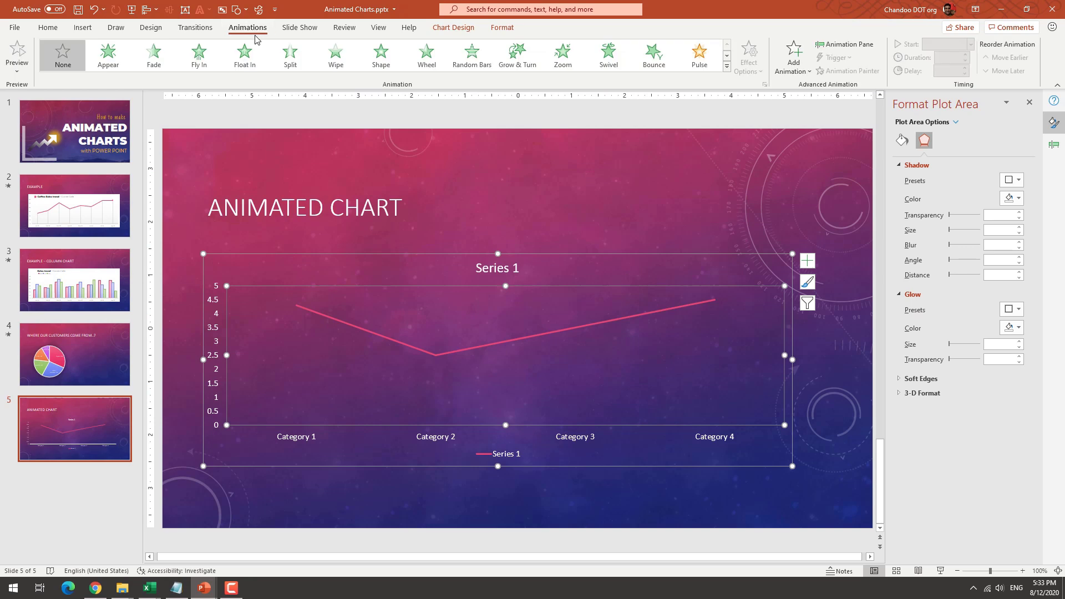
{"action": "left_click", "coordinate": [341, 52]}
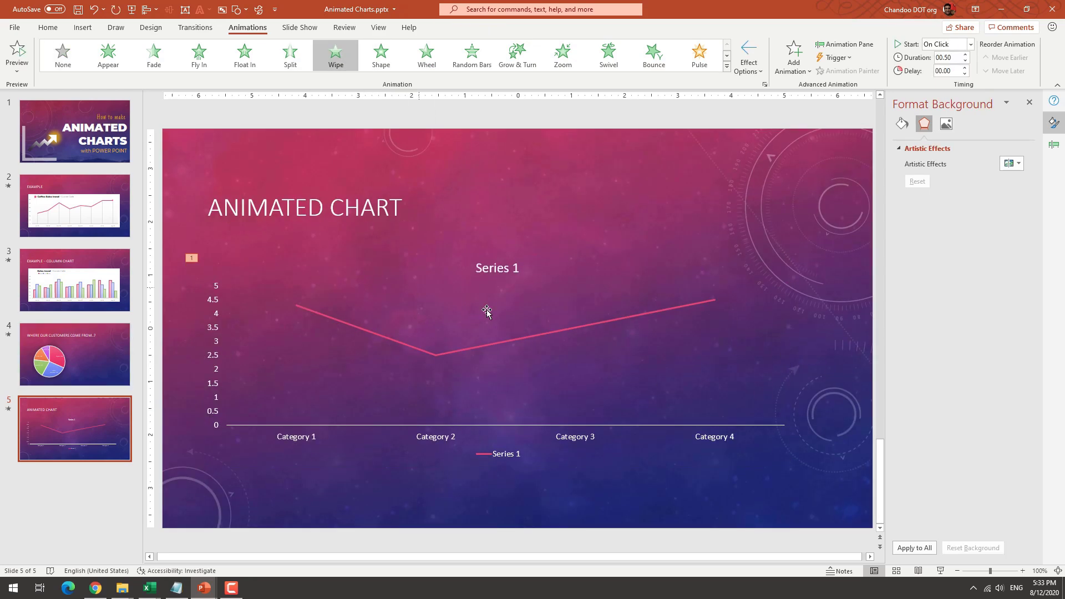
{"action": "left_click", "coordinate": [732, 267]}
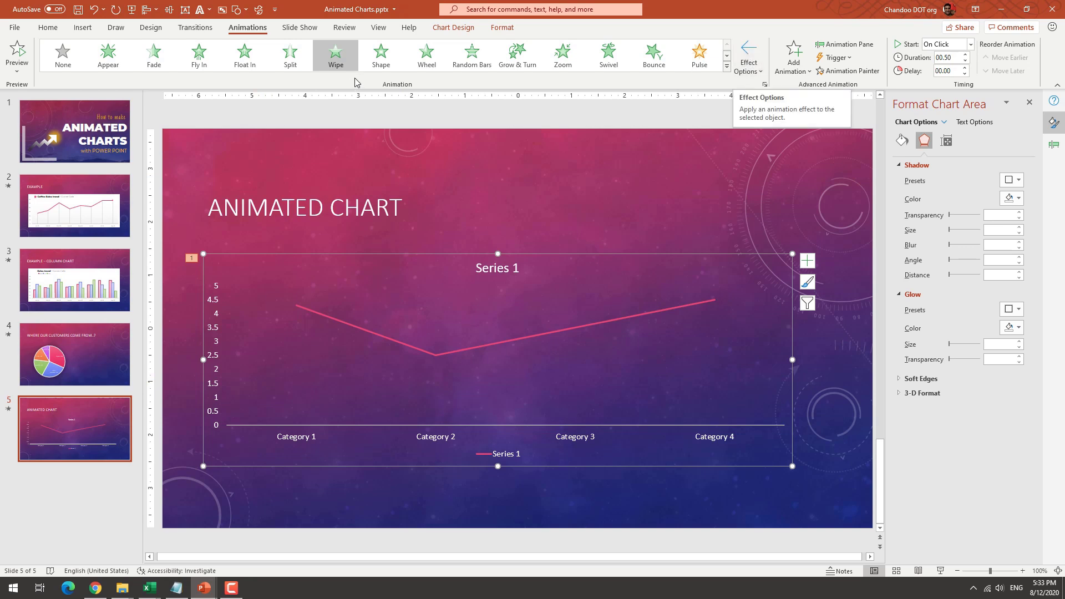
{"action": "left_click", "coordinate": [761, 67]}
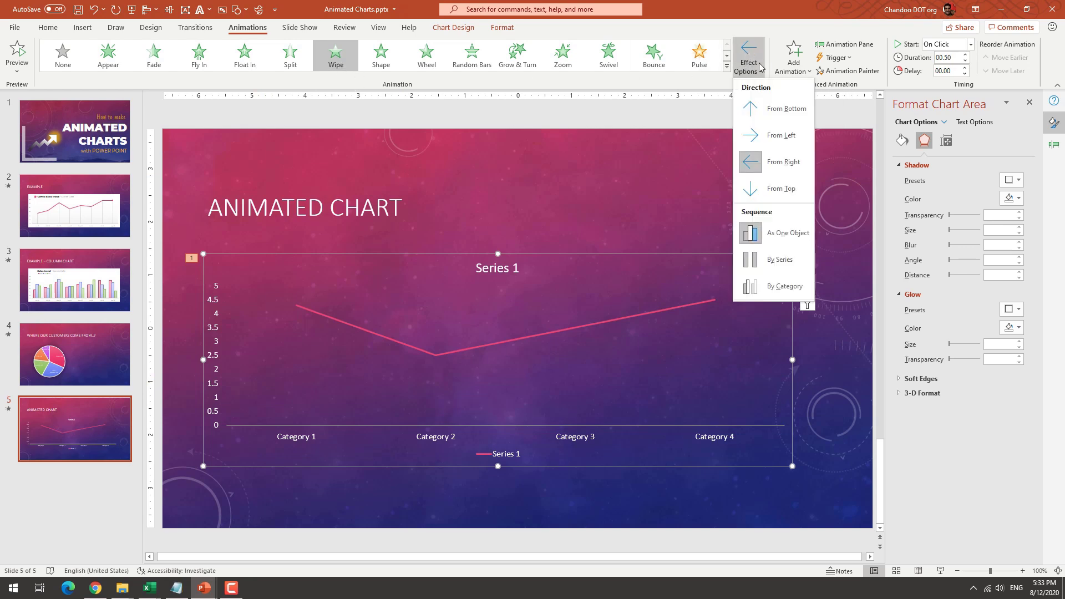
{"action": "left_click", "coordinate": [759, 136]}
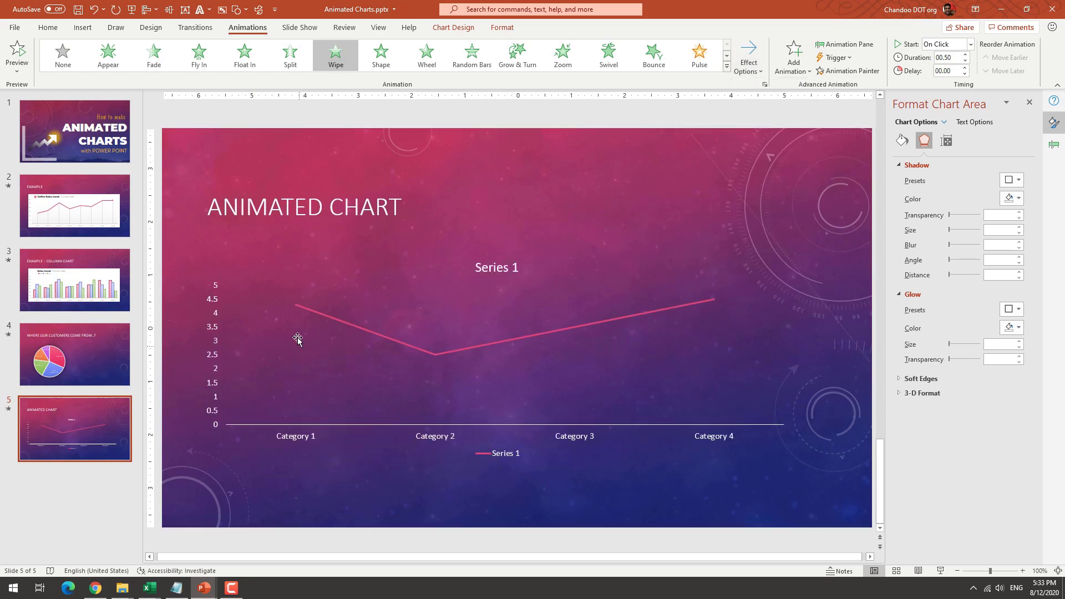
{"action": "left_click", "coordinate": [748, 62]}
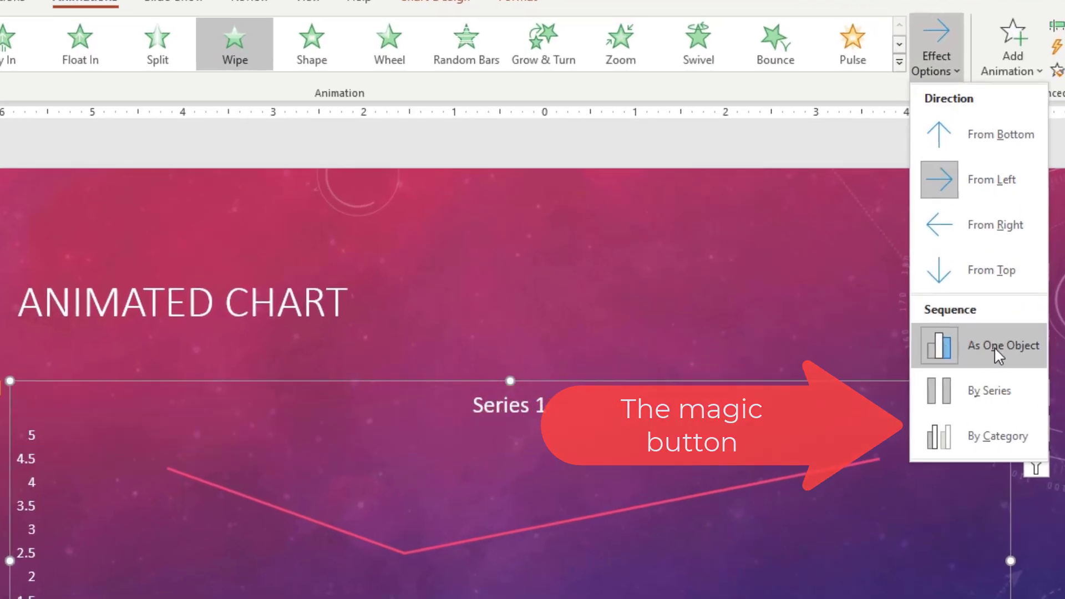
{"action": "left_click", "coordinate": [970, 435]}
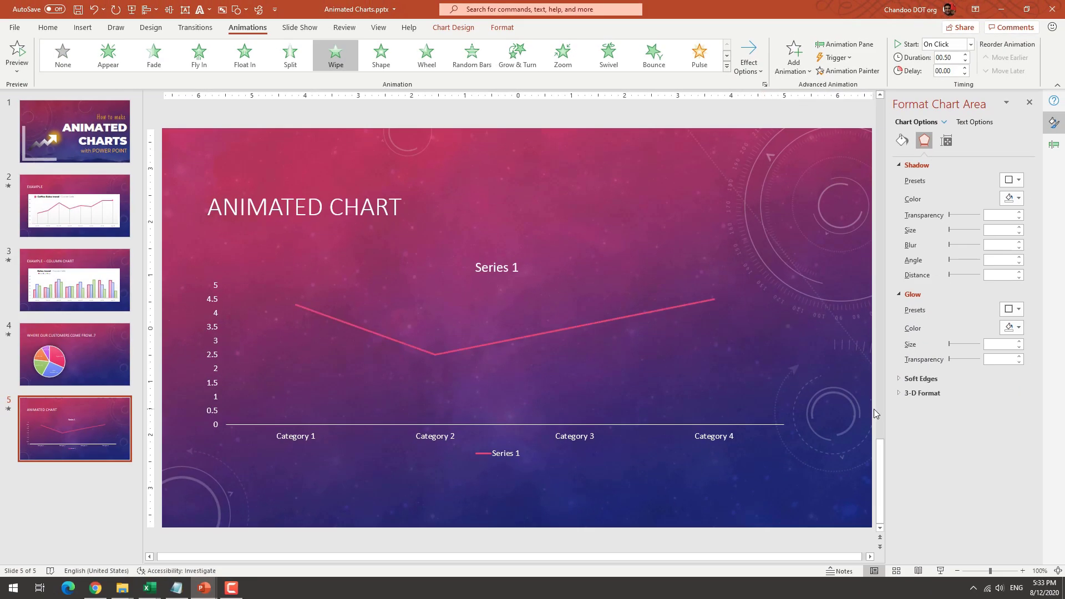
{"action": "left_click", "coordinate": [300, 307]}
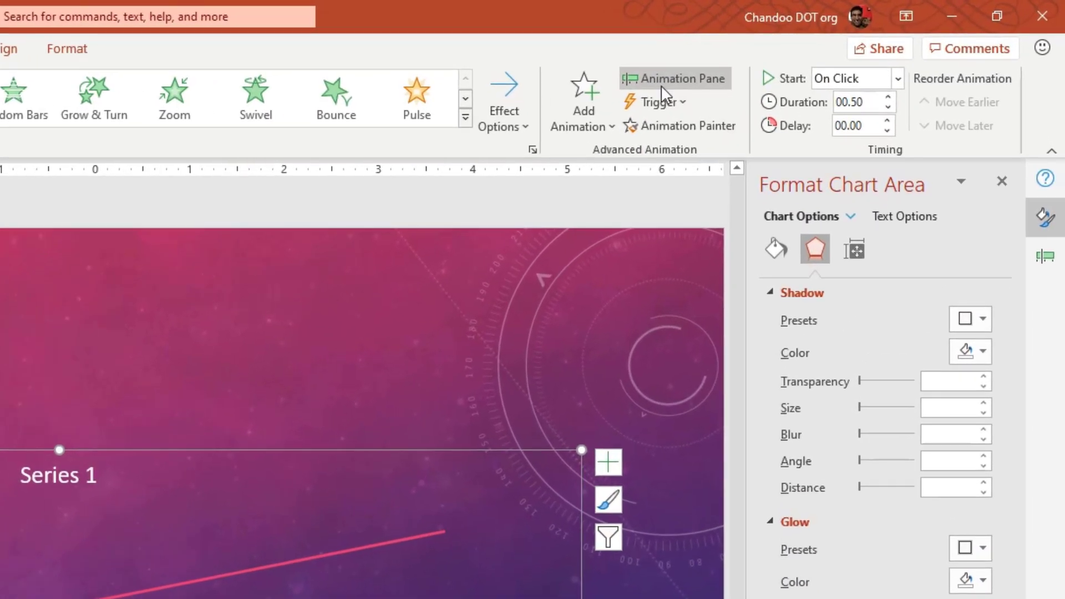
In the Animation Pane, set chart steps 2–5 to After Previous with 00.25 duration.
{"action": "left_click", "coordinate": [668, 78]}
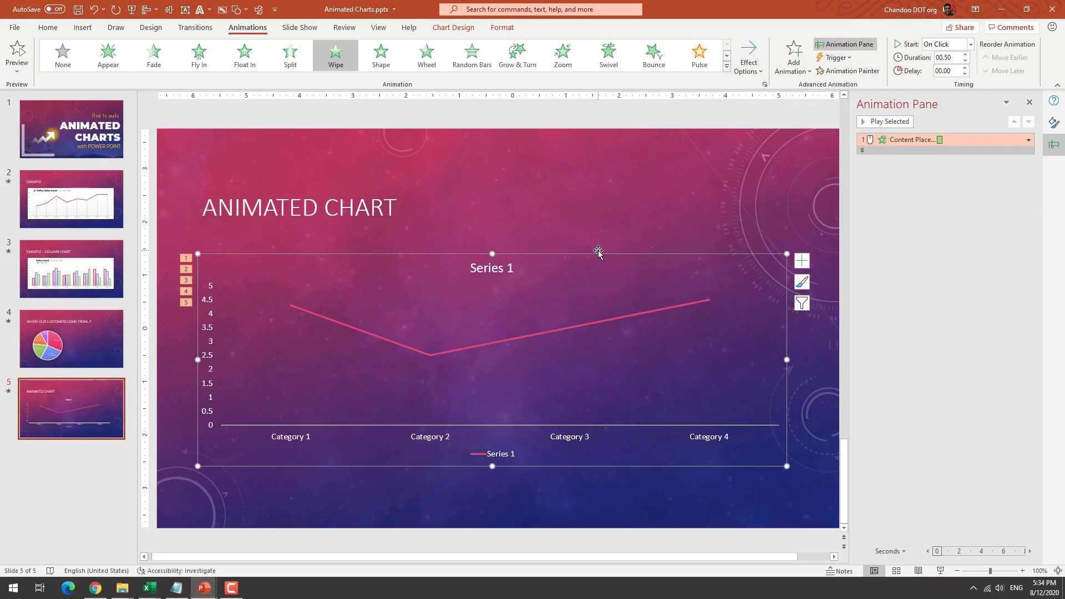
{"action": "left_click", "coordinate": [863, 151]}
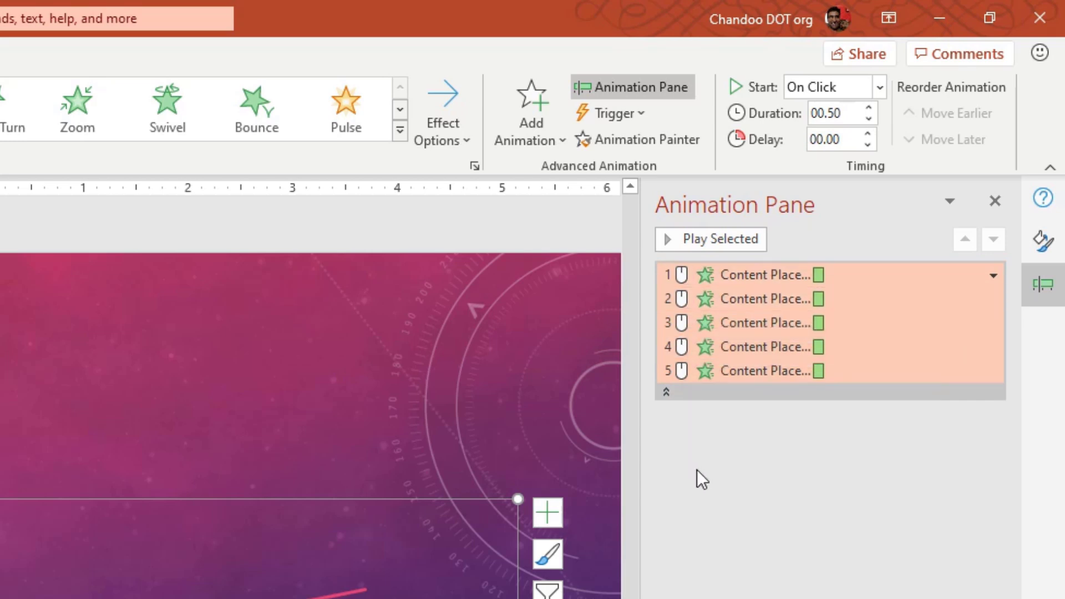
{"action": "left_click", "coordinate": [790, 300]}
{"action": "left_click", "coordinate": [787, 370], "text": "shift"}
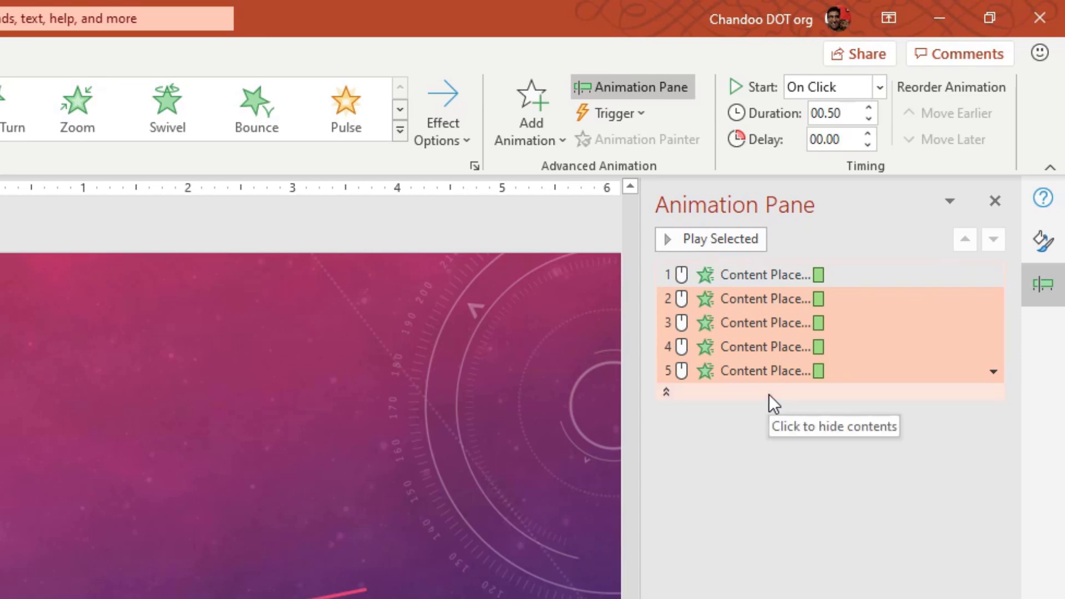
{"action": "left_click", "coordinate": [881, 88]}
{"action": "left_click", "coordinate": [838, 165]}
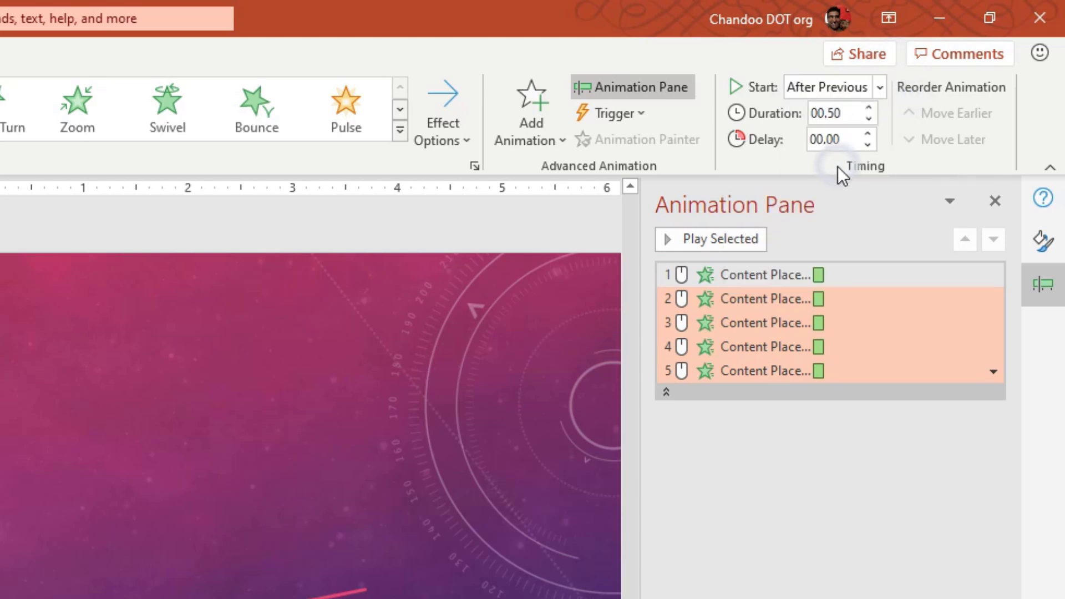
{"action": "left_click", "coordinate": [870, 119]}
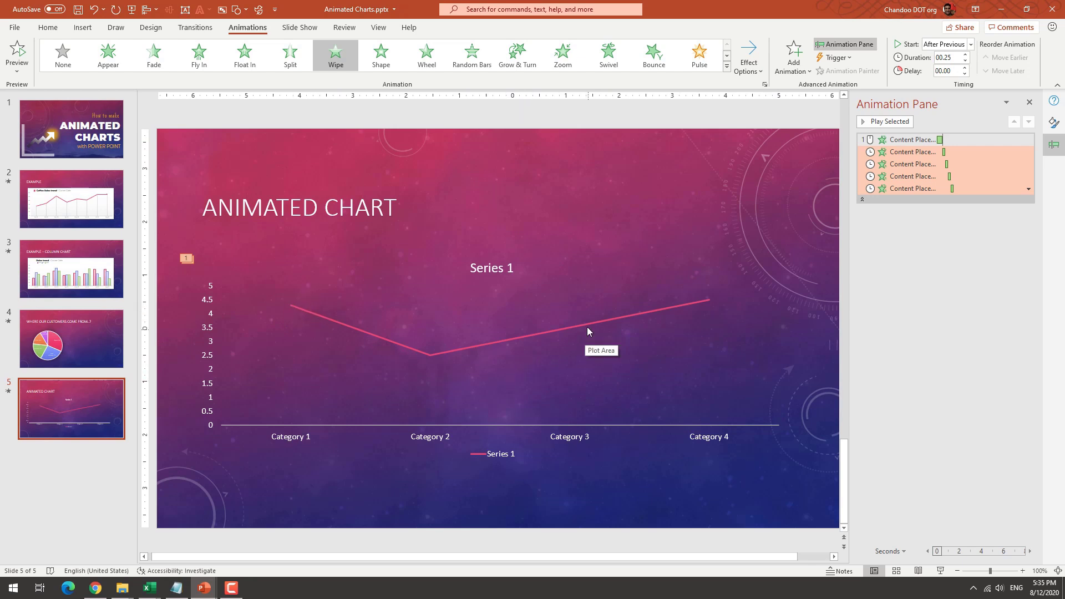
{"action": "mouse_move", "coordinate": [584, 327]}
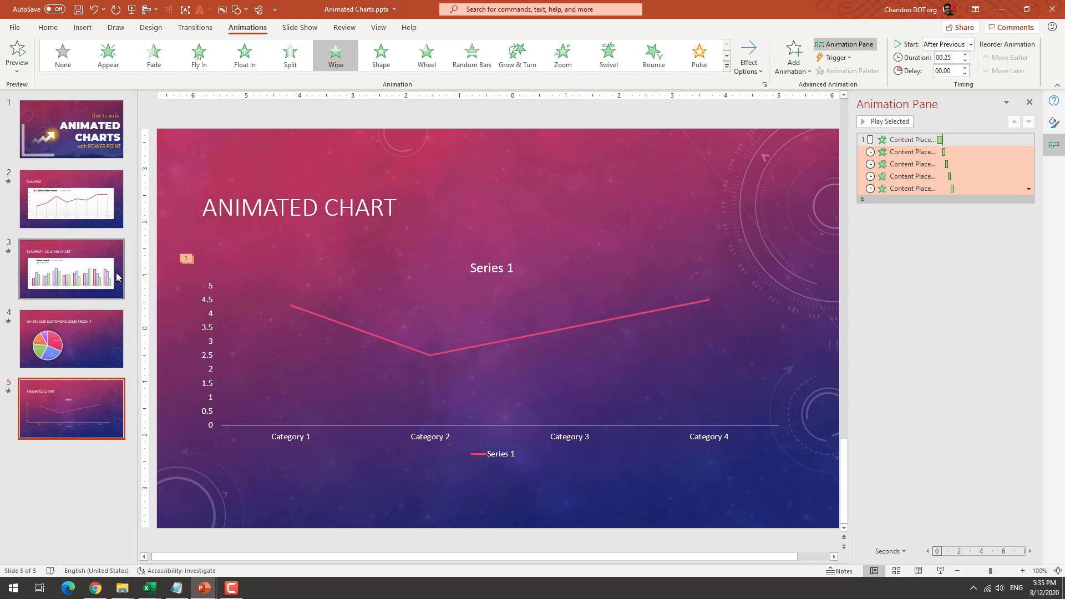
Select the Coffee Sales trend chart on slide 2 and view its styling options.
{"action": "left_click", "coordinate": [114, 201]}
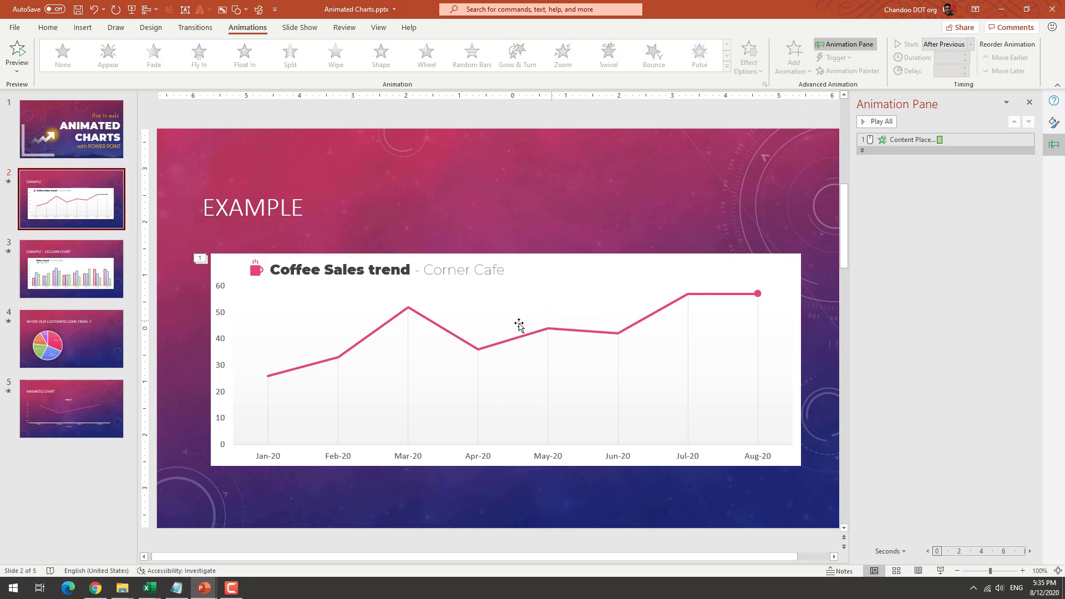
{"action": "left_click", "coordinate": [605, 260]}
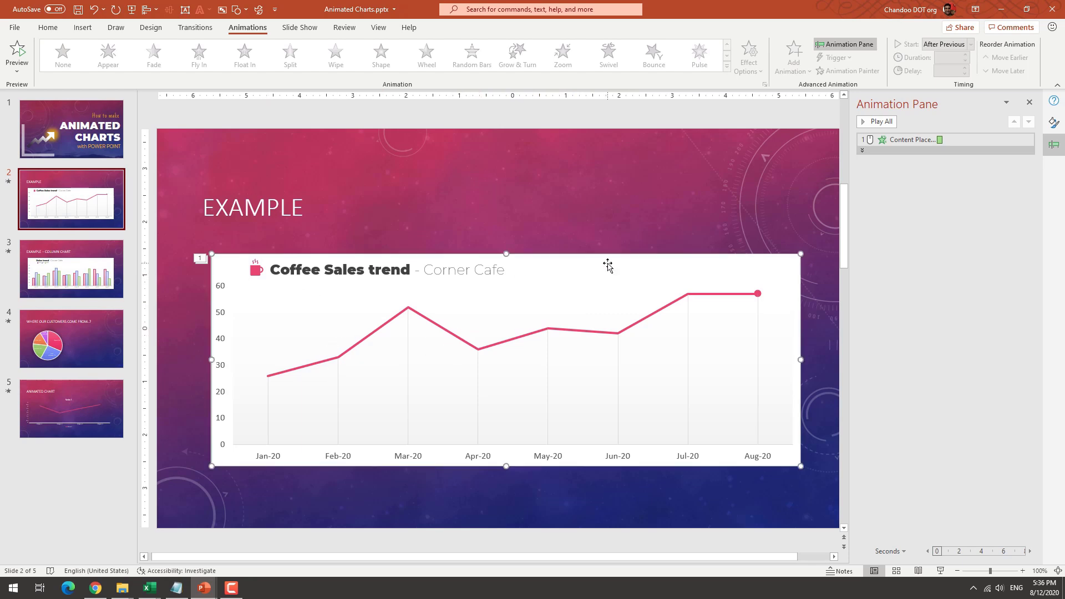
{"action": "left_click", "coordinate": [456, 28]}
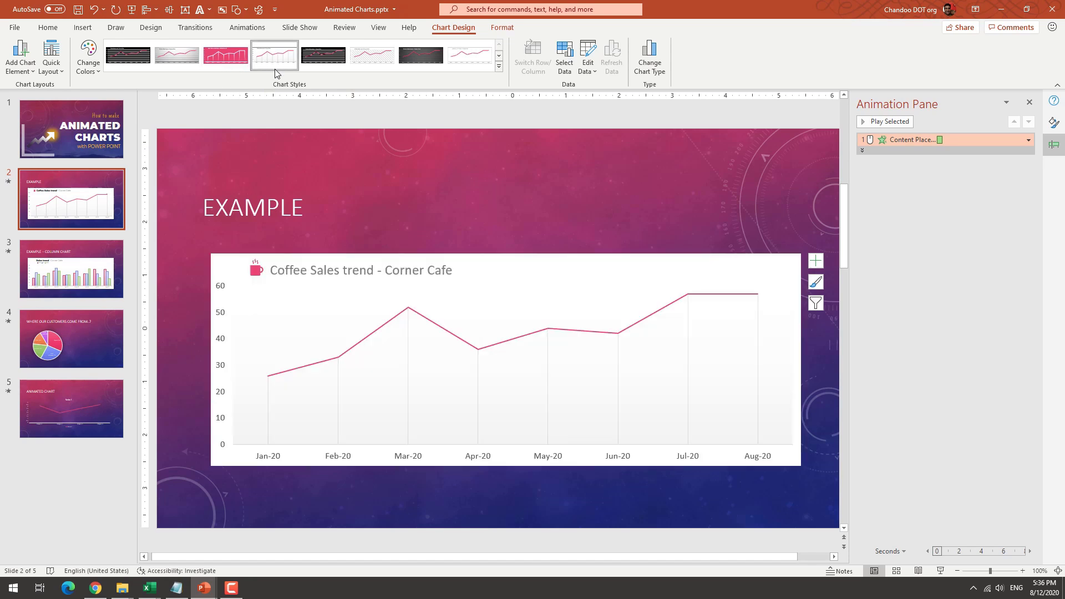
Select slide 3's Sales trend column chart and check its By Element in Series sequence.
{"action": "left_click", "coordinate": [102, 283]}
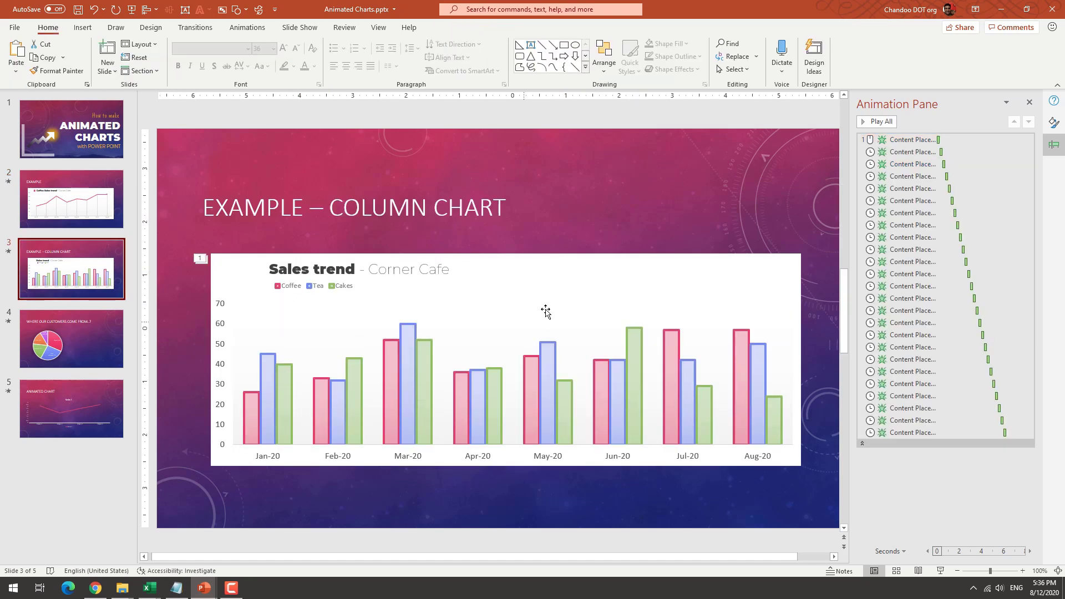
{"action": "left_click", "coordinate": [579, 277]}
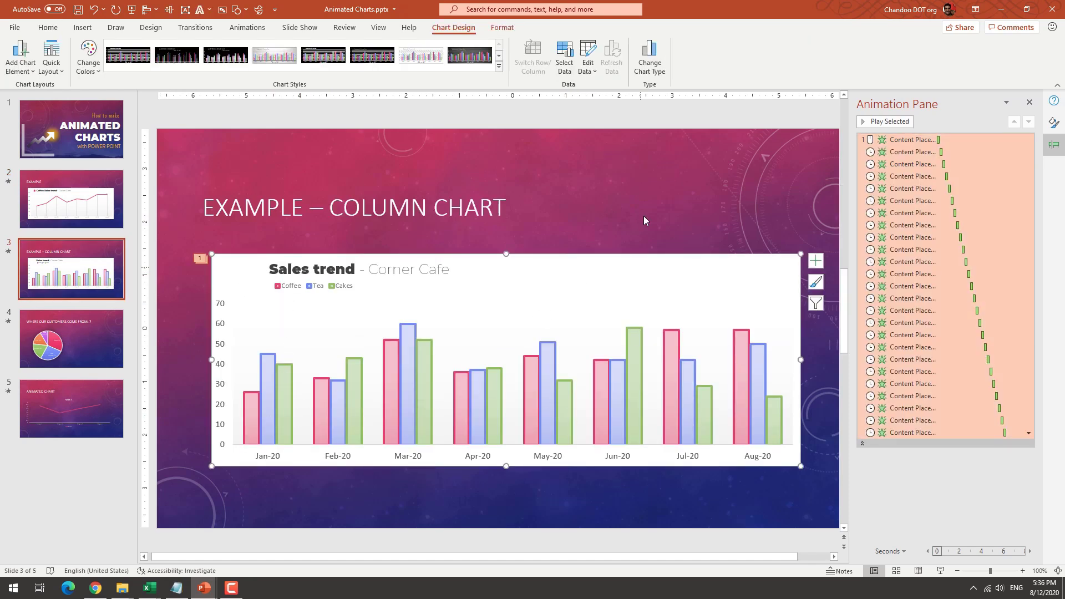
{"action": "left_click", "coordinate": [244, 28]}
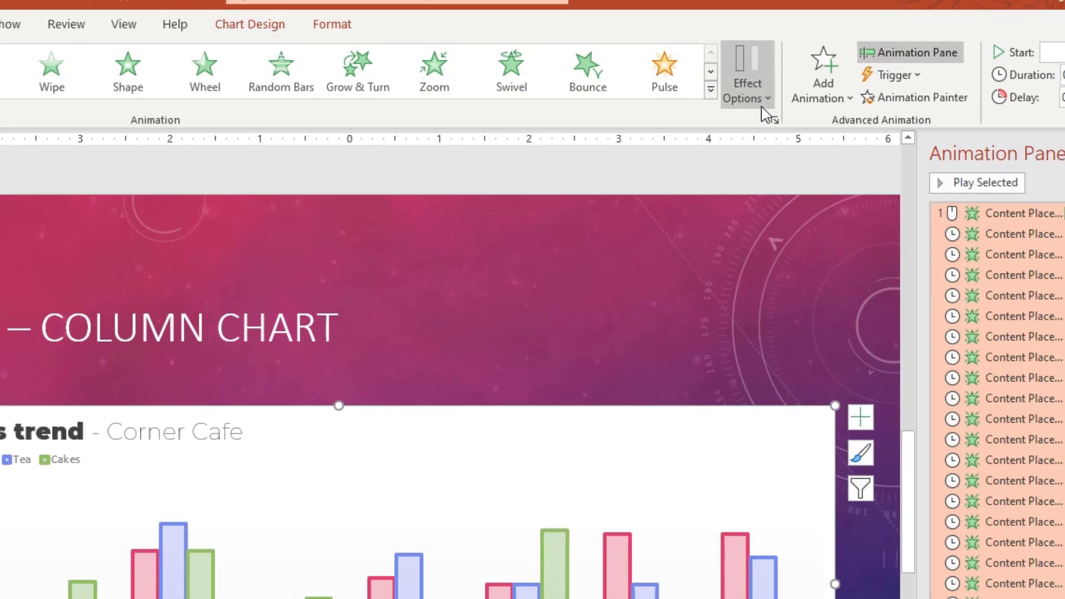
{"action": "left_click", "coordinate": [767, 105]}
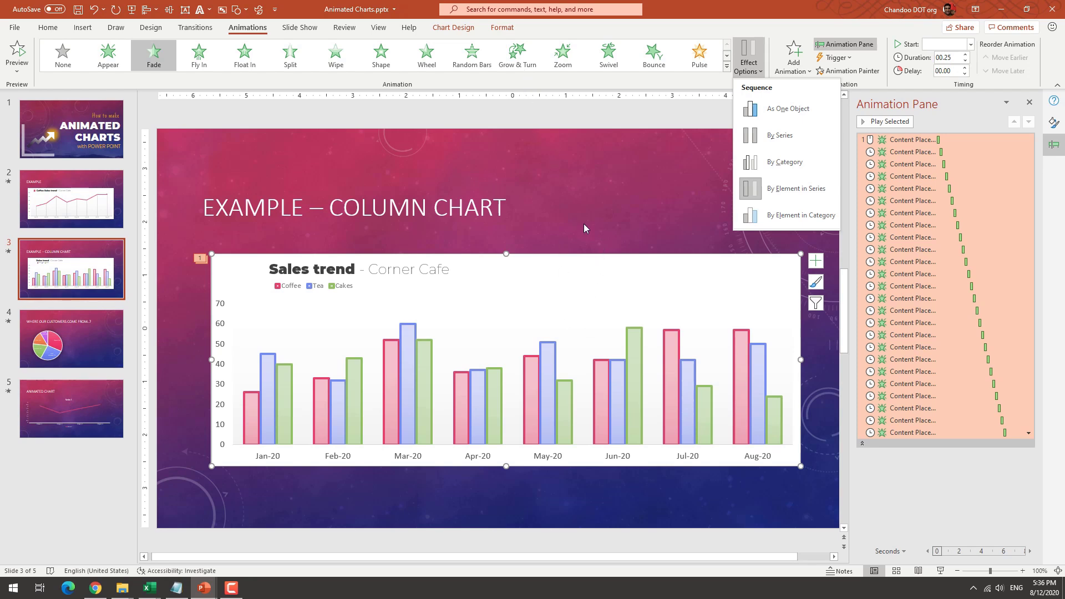
Paste a copy of the column chart slide after the last slide as slide 6.
{"action": "left_click", "coordinate": [569, 195]}
{"action": "left_click", "coordinate": [57, 278]}
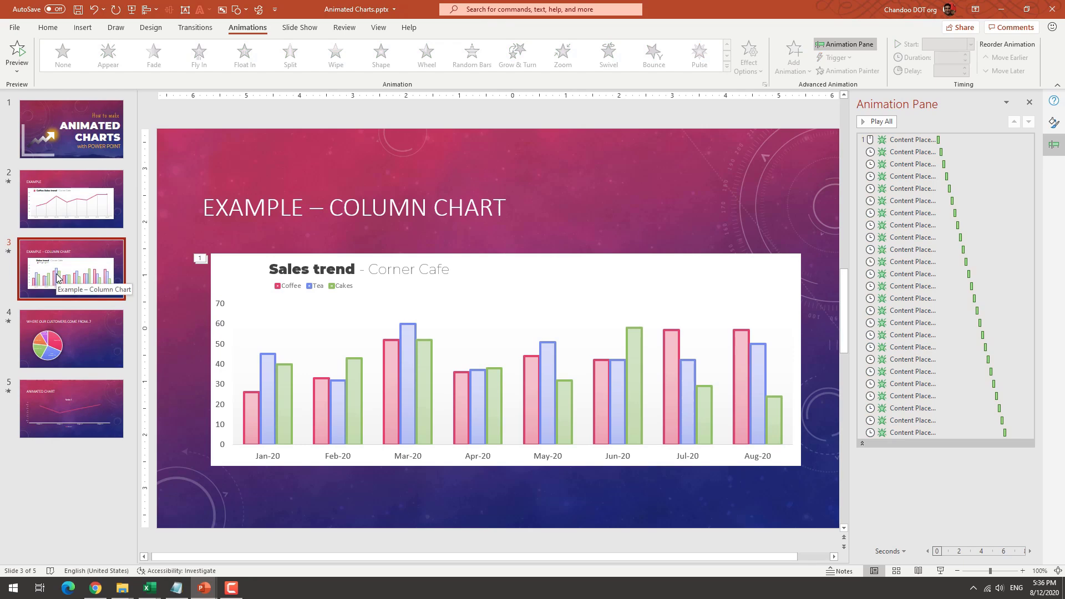
{"action": "left_click", "coordinate": [52, 451]}
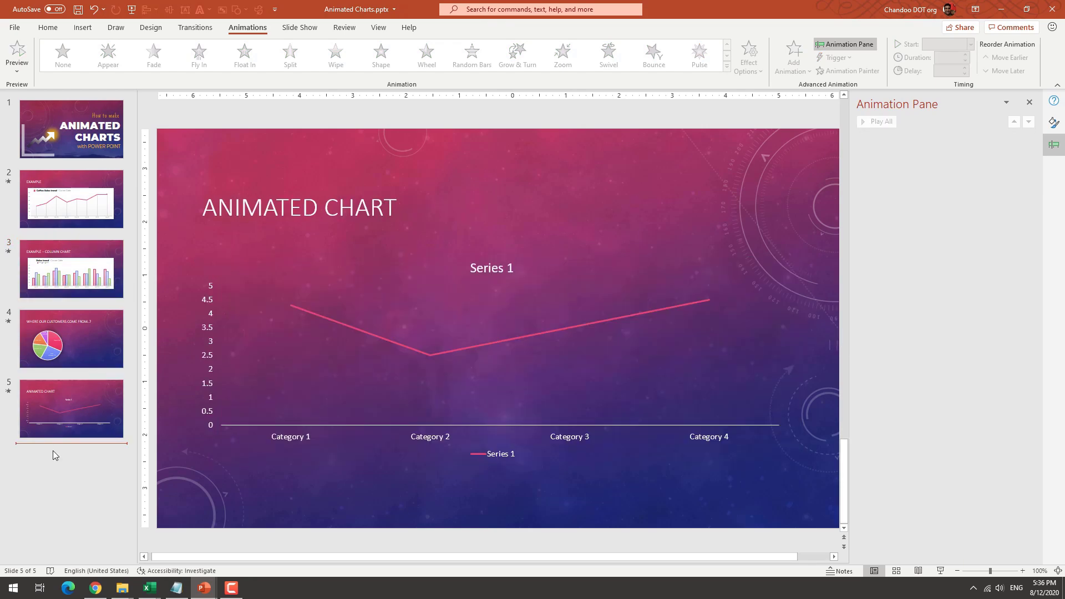
{"action": "key", "text": "ctrl+v"}
Give the new slide's chart a Grow & Turn entrance By Element in Series.
{"action": "left_click", "coordinate": [453, 263]}
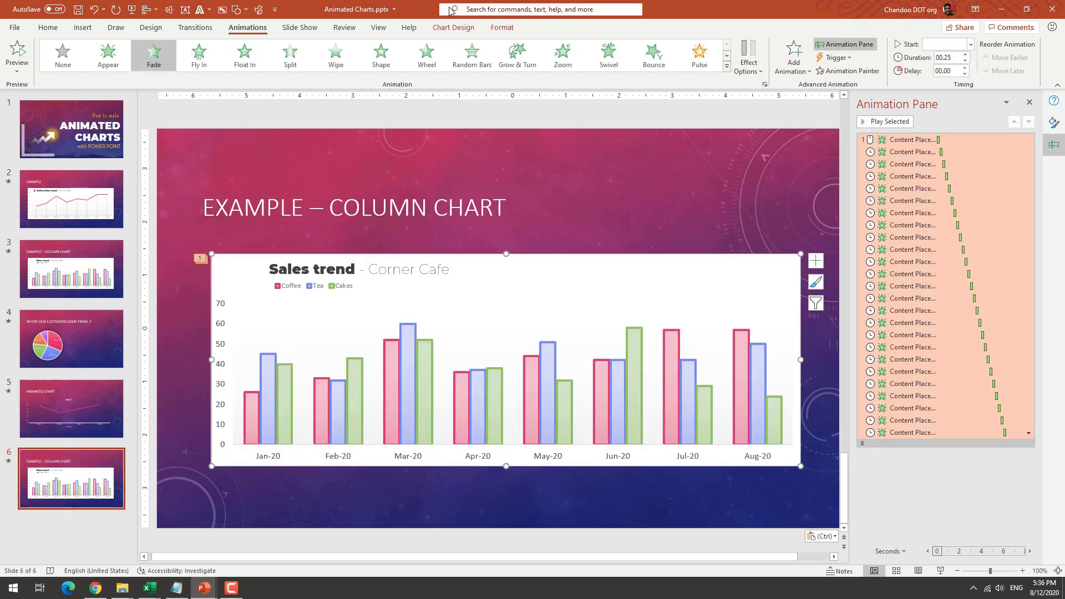
{"action": "left_click", "coordinate": [528, 55]}
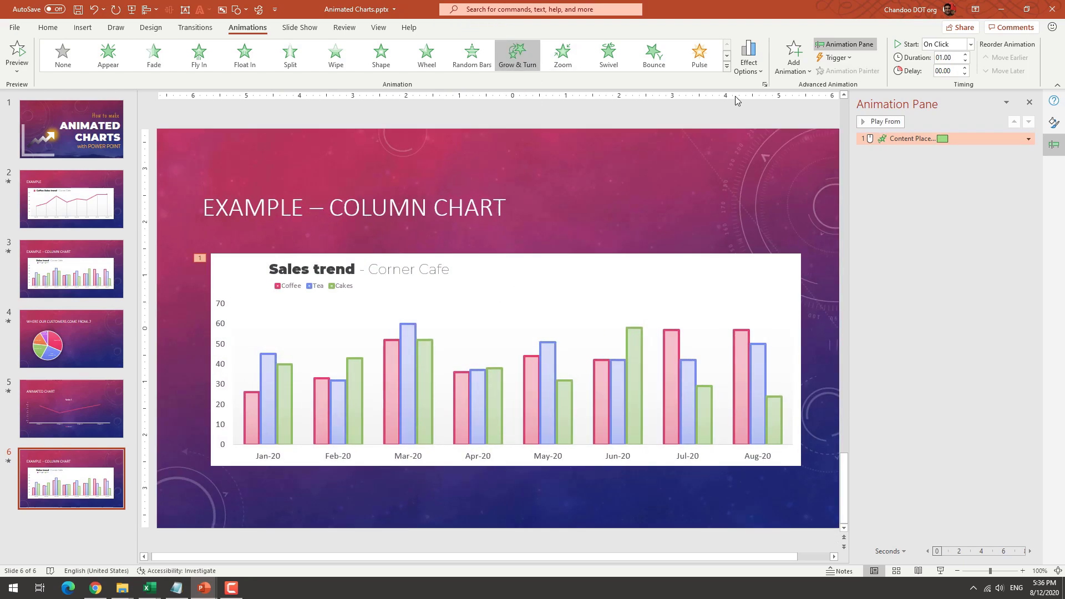
{"action": "left_click", "coordinate": [749, 61]}
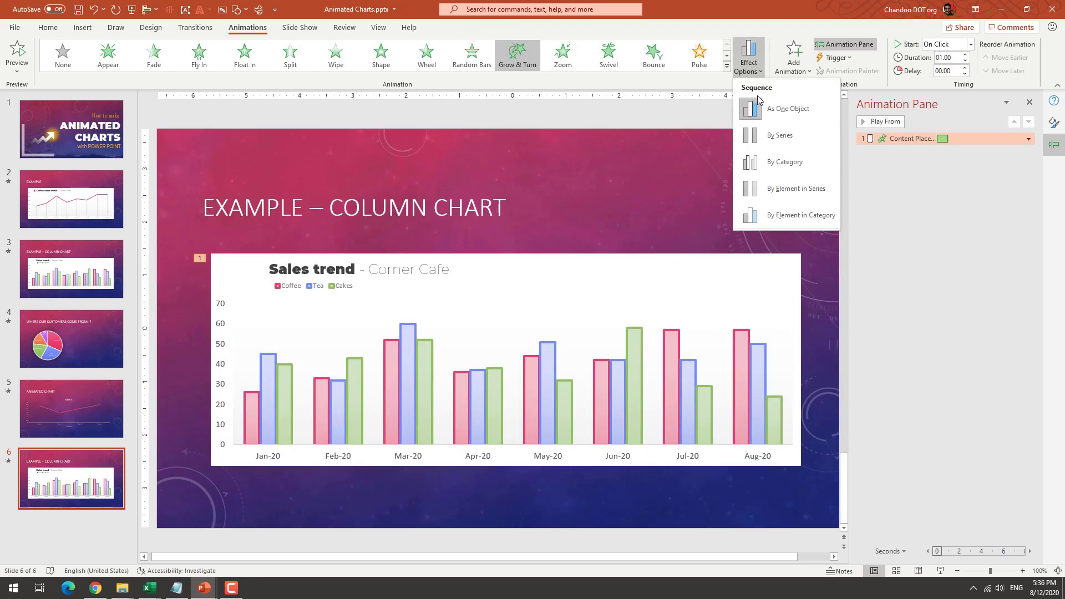
{"action": "left_click", "coordinate": [780, 191]}
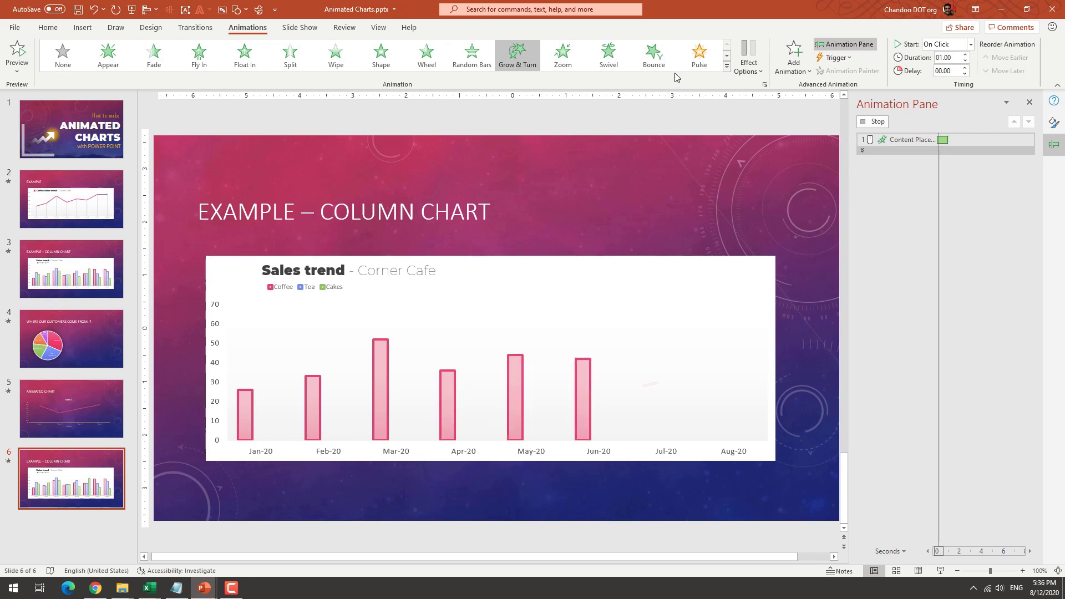
Change the chart to a Box Shape entrance expanding Out, lasting 01.25, and preview it.
{"action": "left_click", "coordinate": [562, 59]}
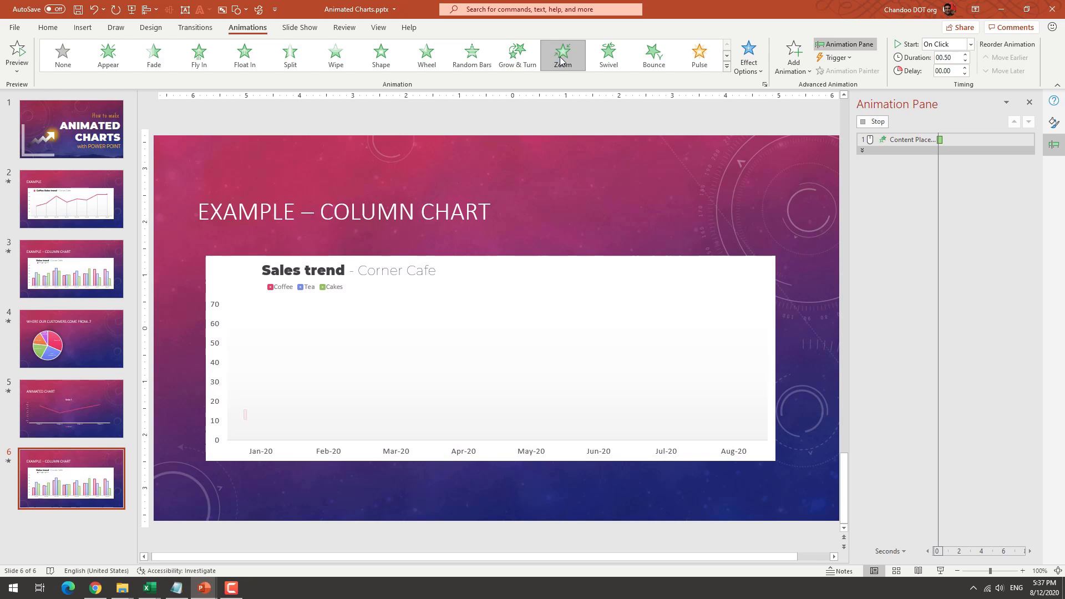
{"action": "left_click", "coordinate": [749, 56]}
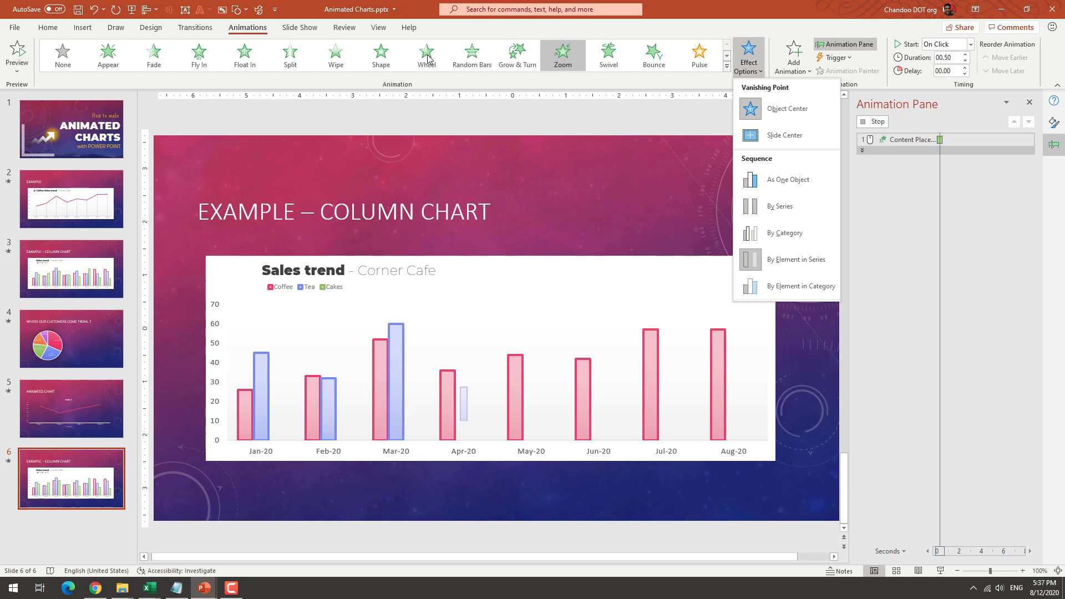
{"action": "left_click", "coordinate": [377, 59]}
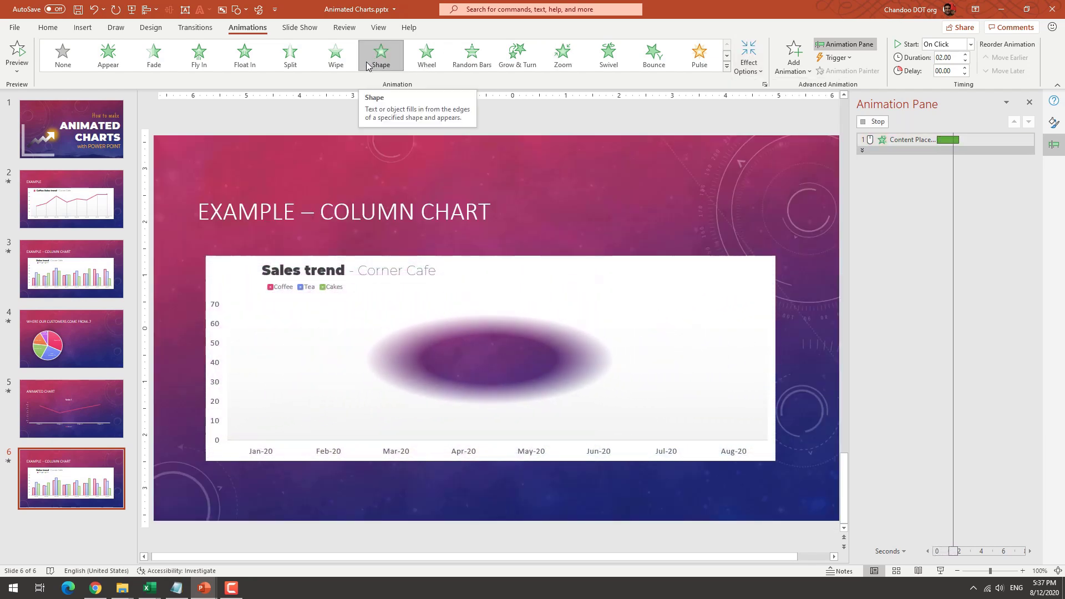
{"action": "left_click", "coordinate": [748, 58]}
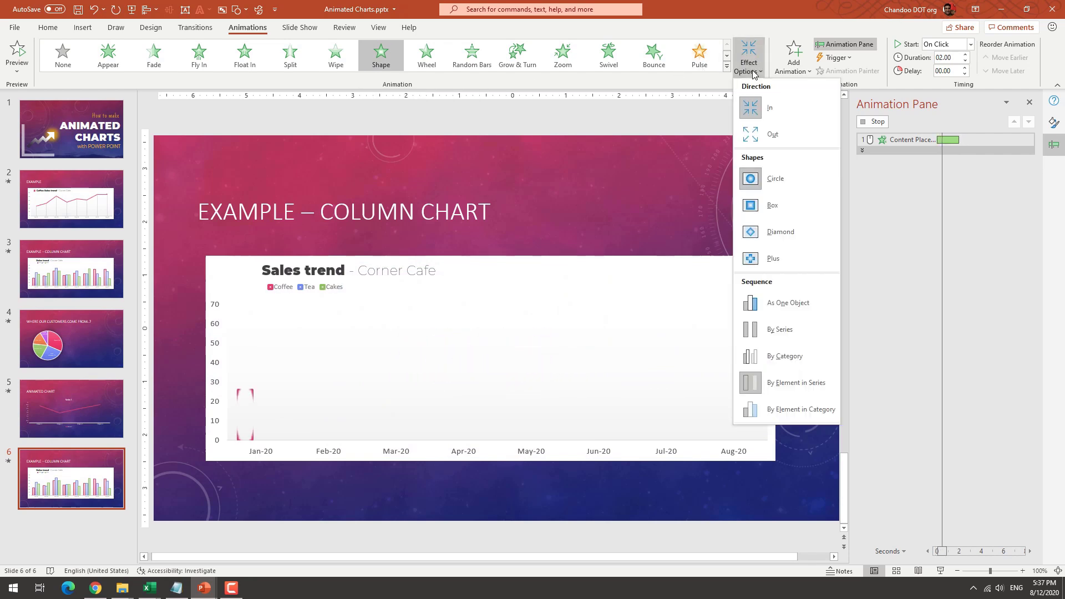
{"action": "left_click", "coordinate": [770, 206]}
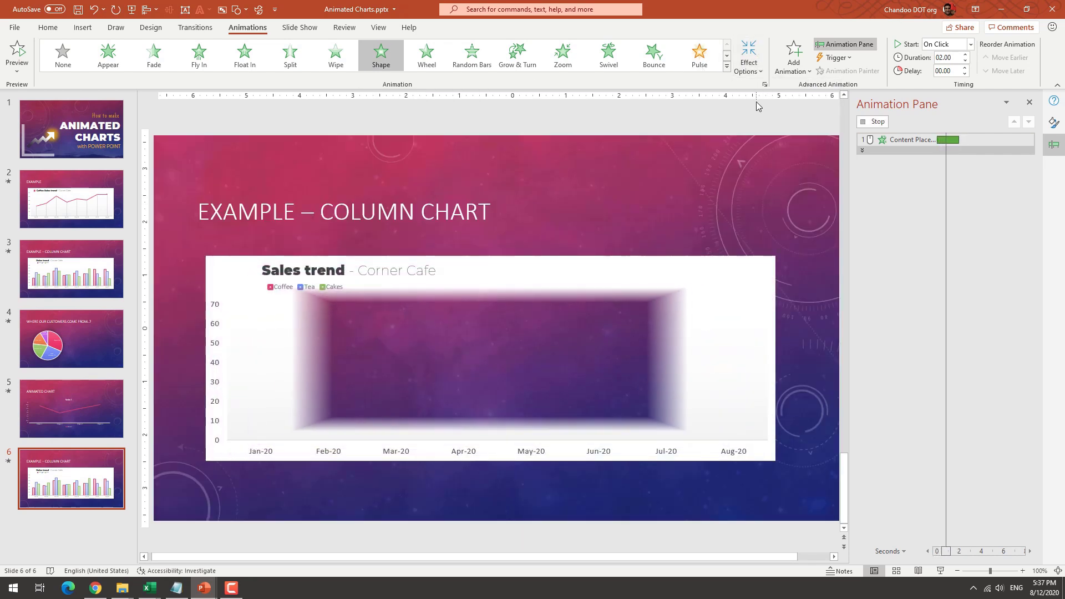
{"action": "left_click", "coordinate": [749, 56]}
{"action": "left_click", "coordinate": [761, 137]}
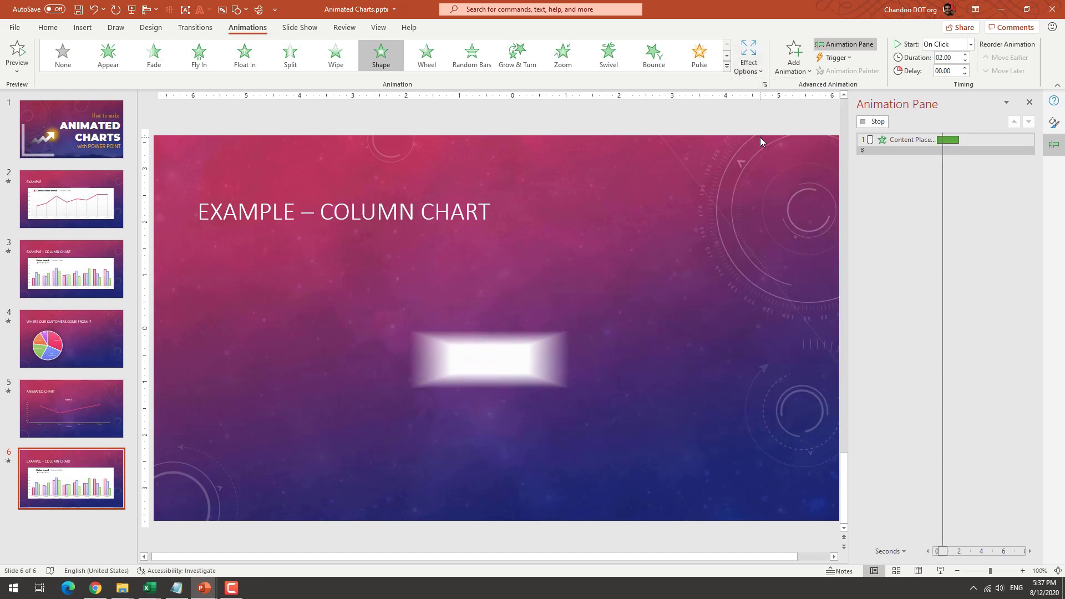
{"action": "left_click", "coordinate": [965, 64]}
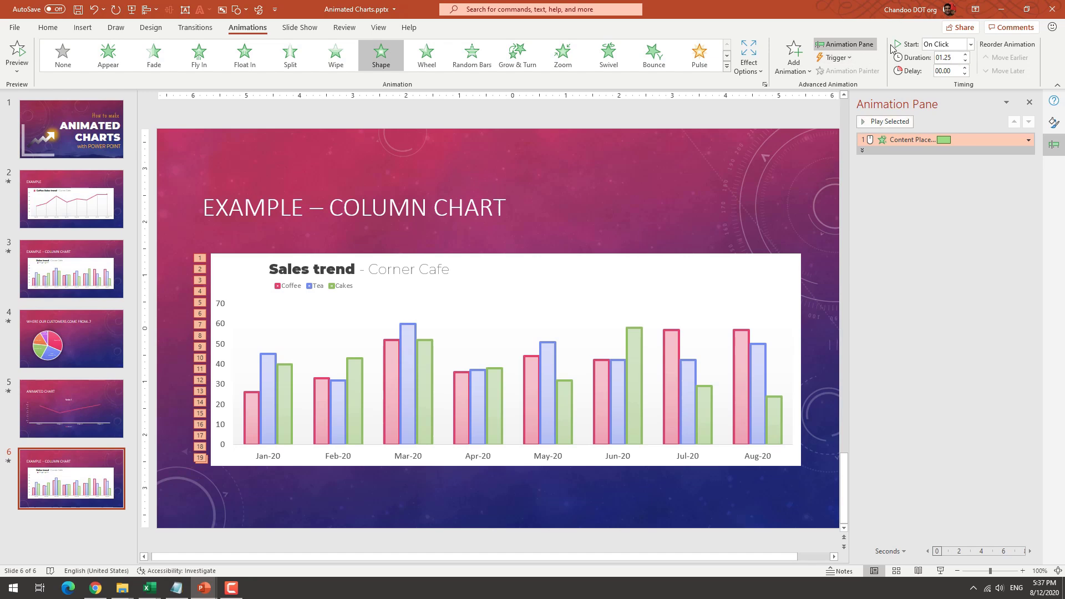
{"action": "left_click", "coordinate": [867, 125]}
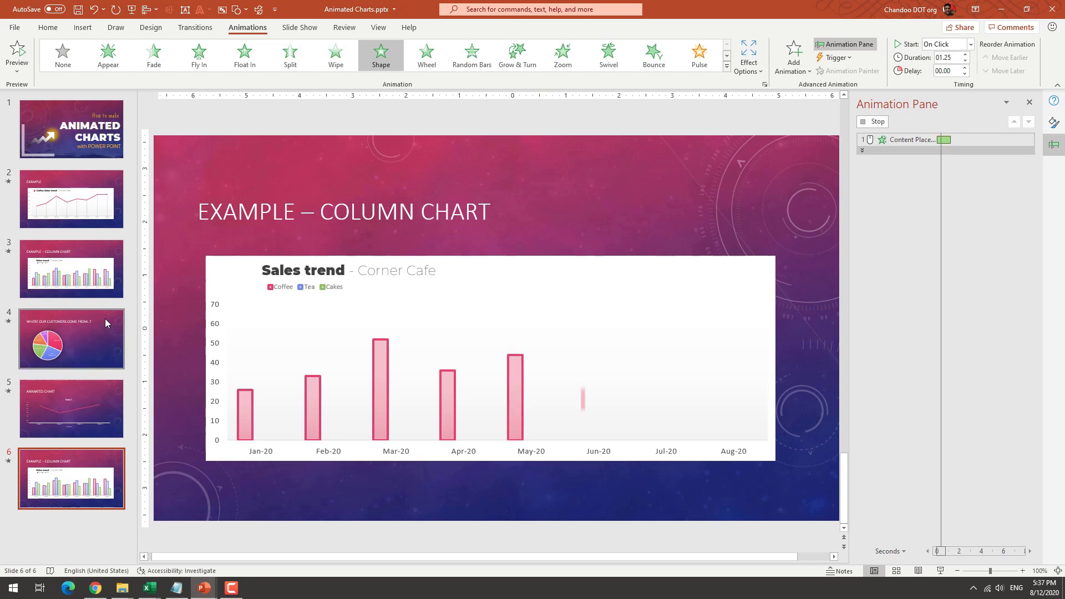
Select slide 4's pie chart, confirm its By Category sequence, and preview the slice animation.
{"action": "left_click", "coordinate": [85, 324]}
{"action": "left_click", "coordinate": [455, 296]}
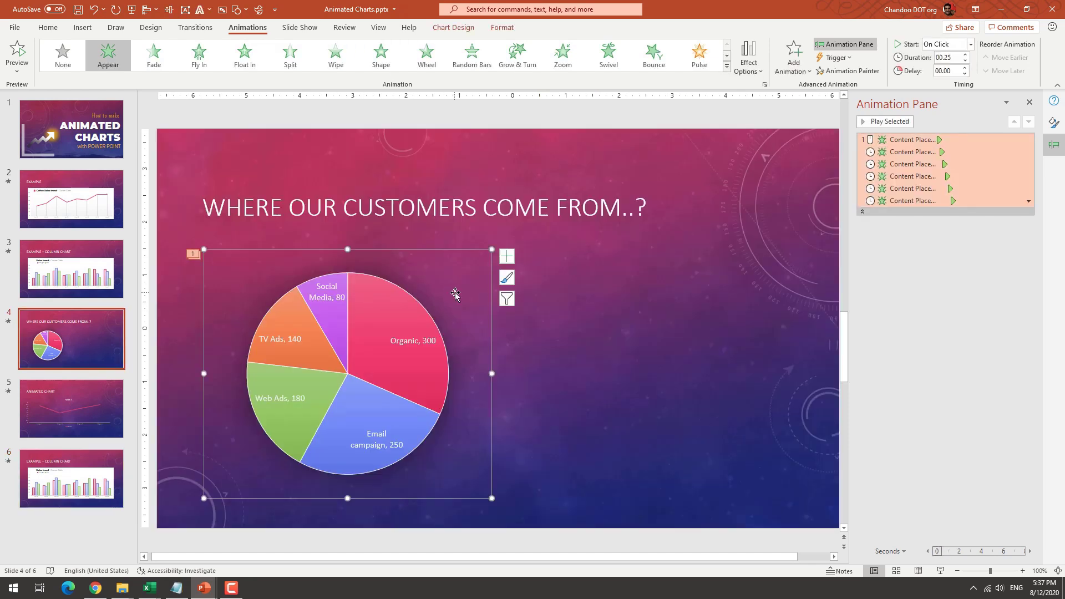
{"action": "left_click", "coordinate": [745, 68]}
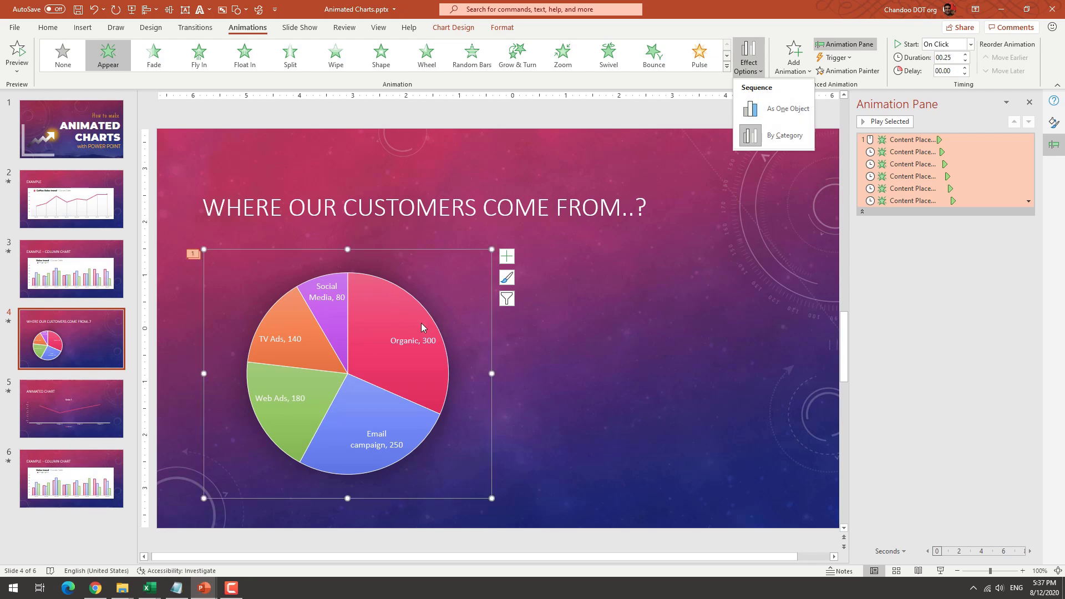
{"action": "left_click", "coordinate": [620, 335]}
{"action": "left_click", "coordinate": [882, 124]}
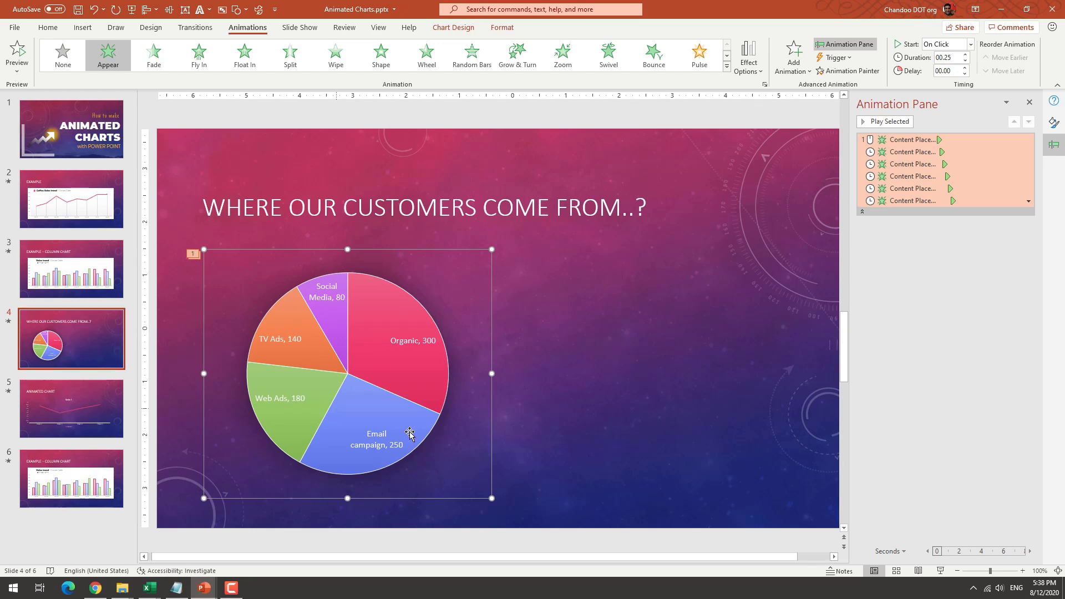
Select slide 4 and delete an accidentally pasted slide.
{"action": "left_click", "coordinate": [102, 337]}
{"action": "key", "text": "ctrl+v"}
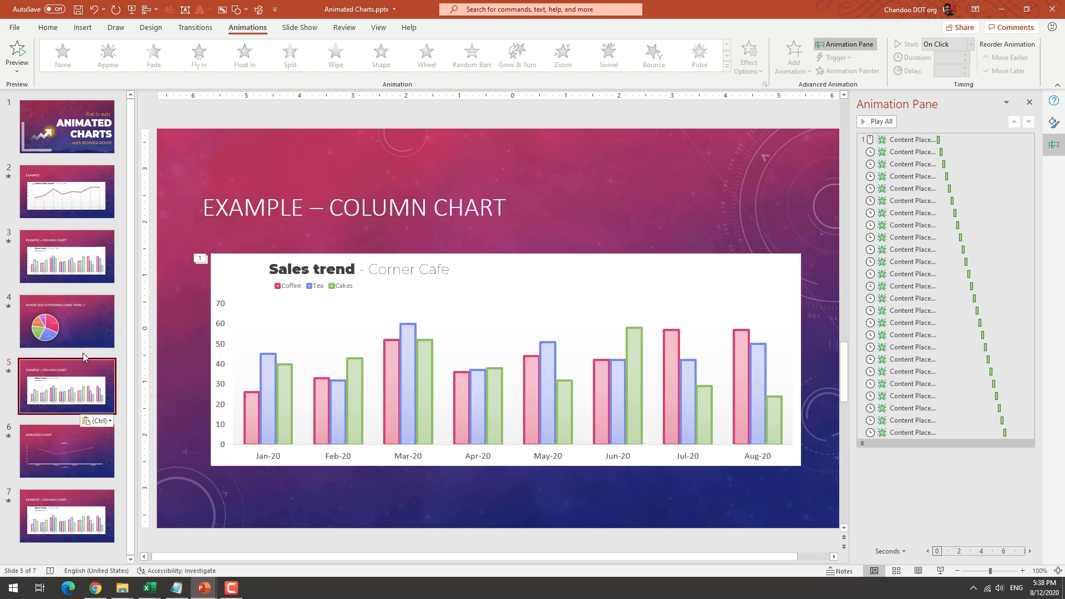
{"action": "key", "text": "Delete"}
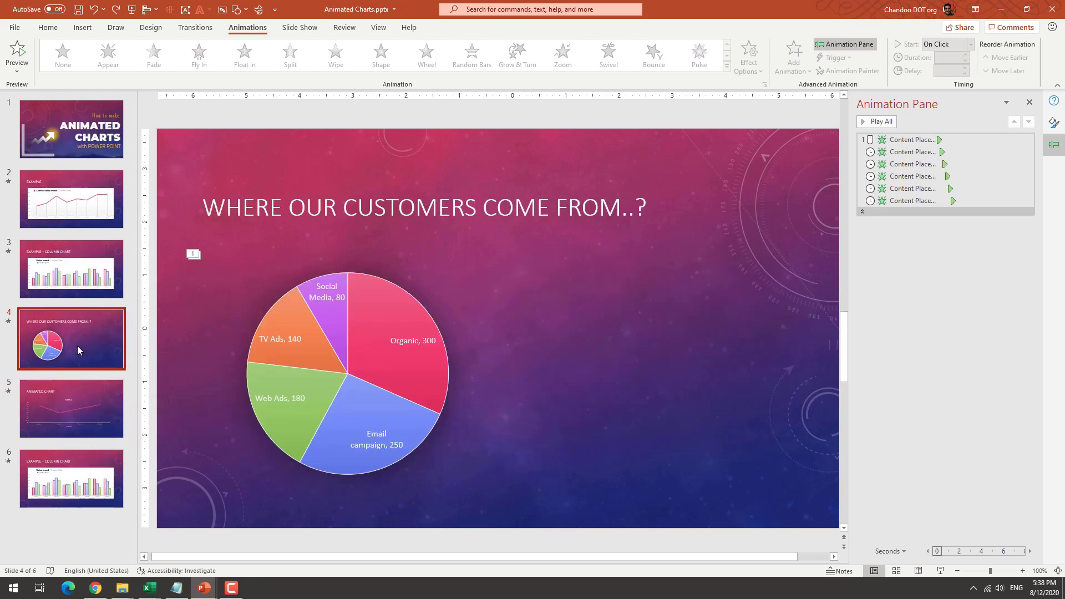
Paste a copy of the pie chart slide at the end as slide 7 and select its Organic slice.
{"action": "key", "text": "ctrl+c"}
{"action": "left_click", "coordinate": [82, 528]}
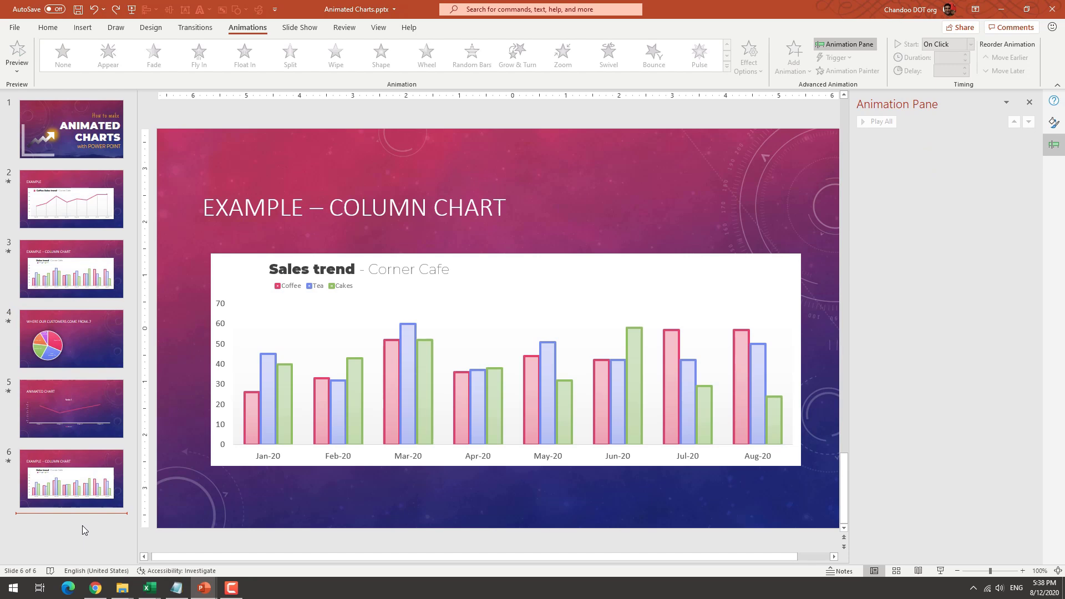
{"action": "key", "text": "ctrl+v"}
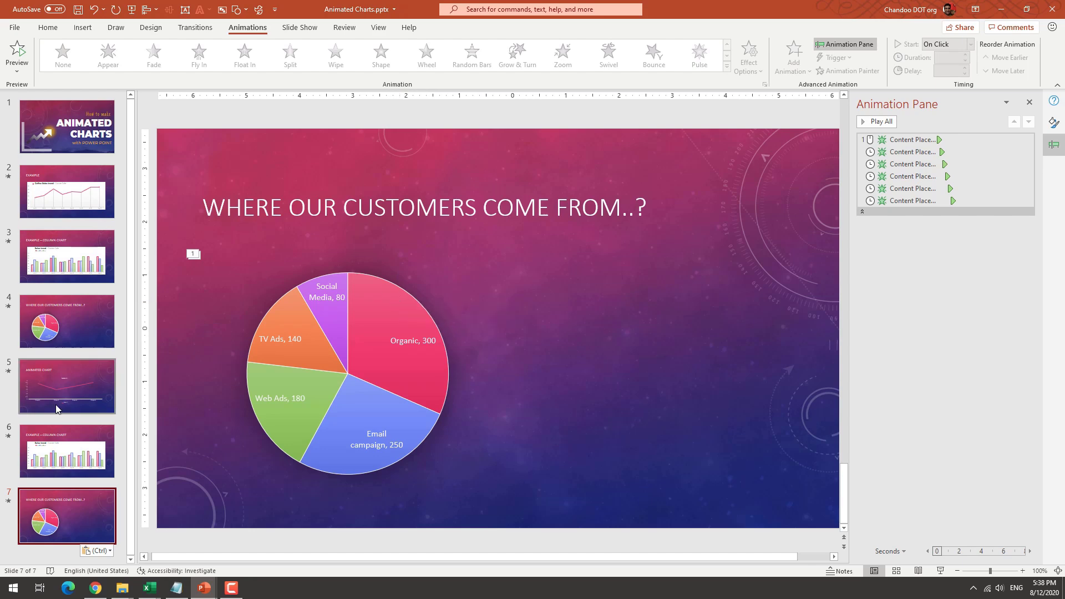
{"action": "left_click", "coordinate": [405, 315]}
{"action": "left_click", "coordinate": [403, 311]}
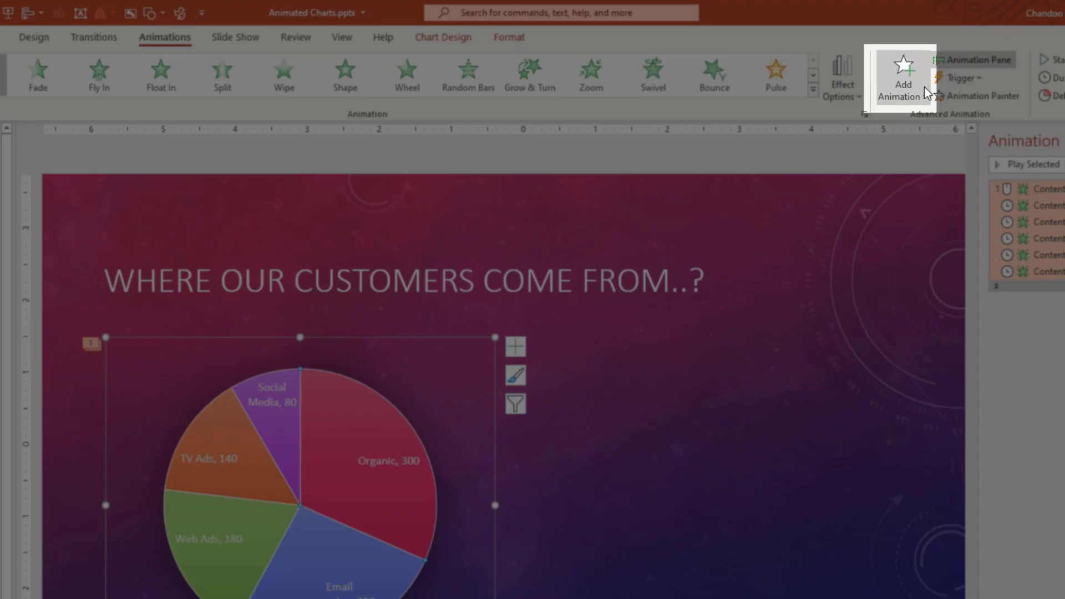
Add a Pulse emphasis to the pie chart and move its third step up to second place.
{"action": "left_click", "coordinate": [919, 96]}
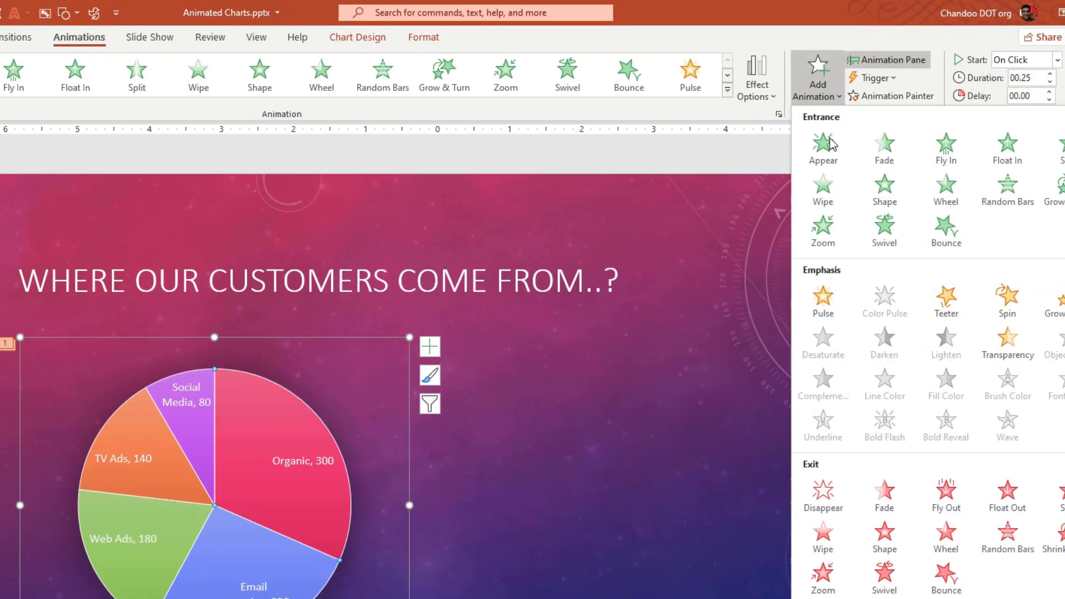
{"action": "left_click", "coordinate": [733, 310]}
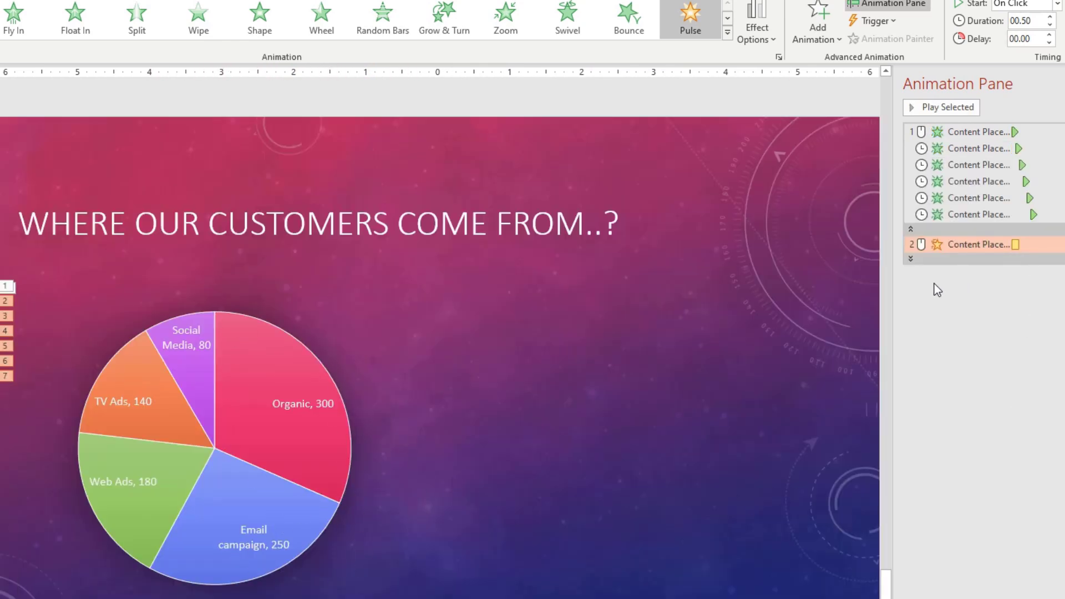
{"action": "left_click", "coordinate": [911, 259]}
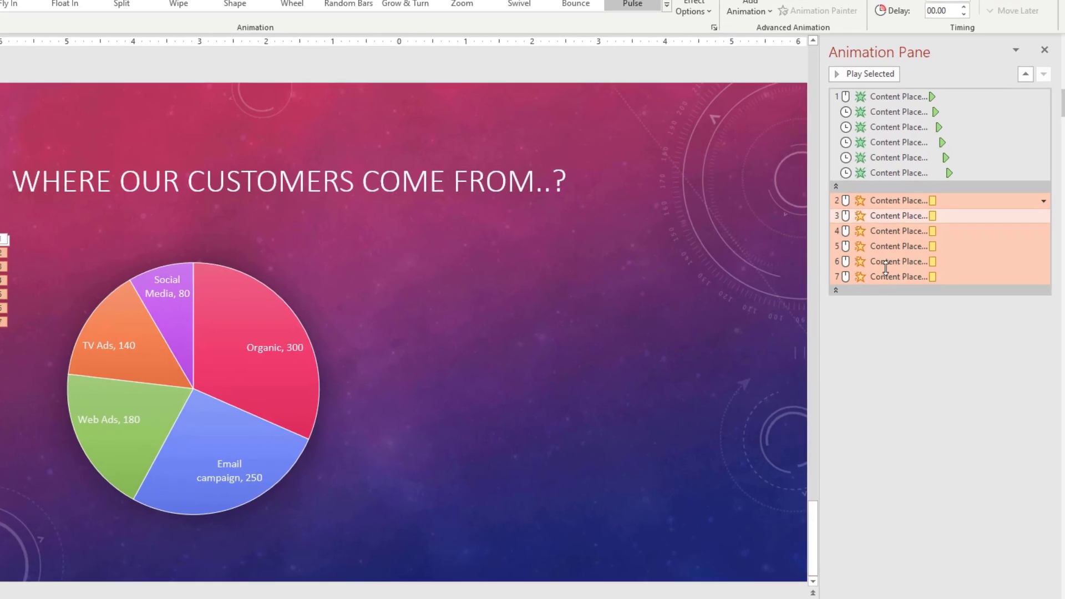
{"action": "left_click", "coordinate": [895, 215]}
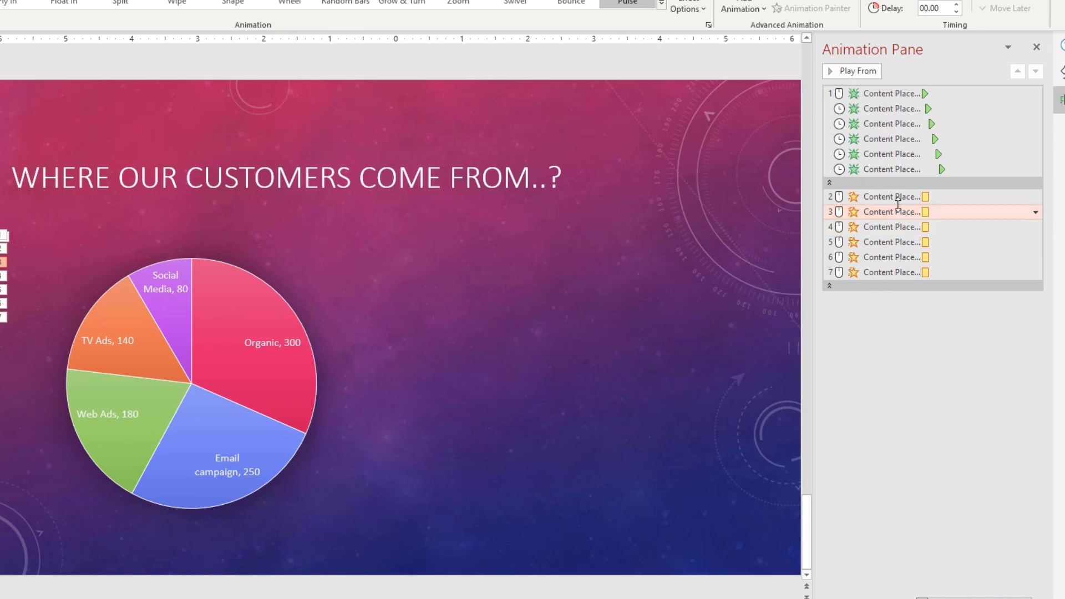
{"action": "left_click_drag", "start_coordinate": [899, 205], "coordinate": [899, 197]}
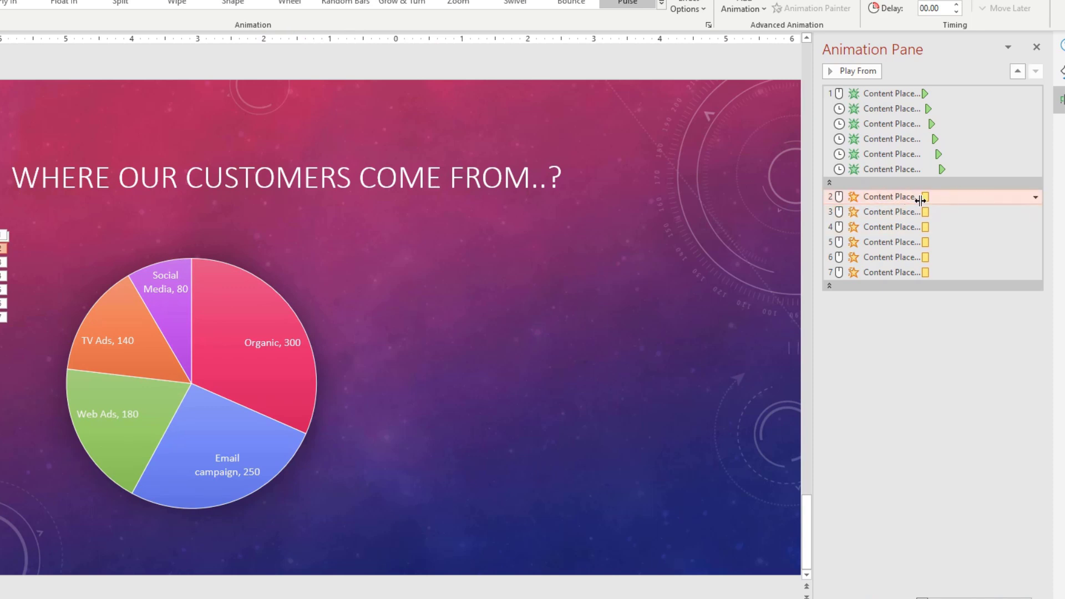
Delete Pulse entries 3–7, keeping one Pulse on the Organic slice, and preview it.
{"action": "left_click", "coordinate": [1036, 198]}
{"action": "left_click", "coordinate": [1036, 197]}
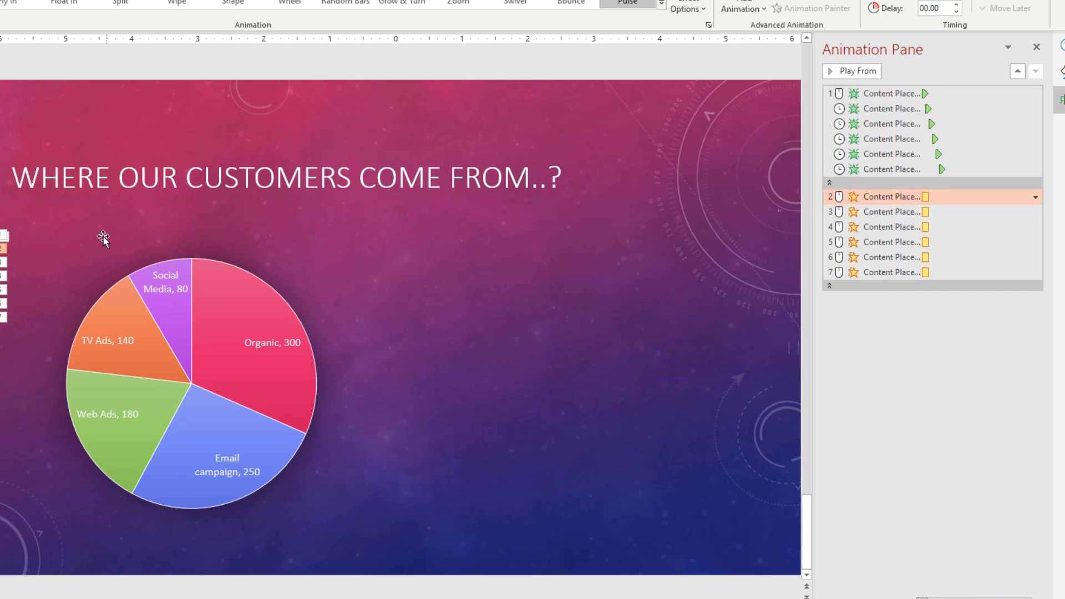
{"action": "key", "text": "Delete"}
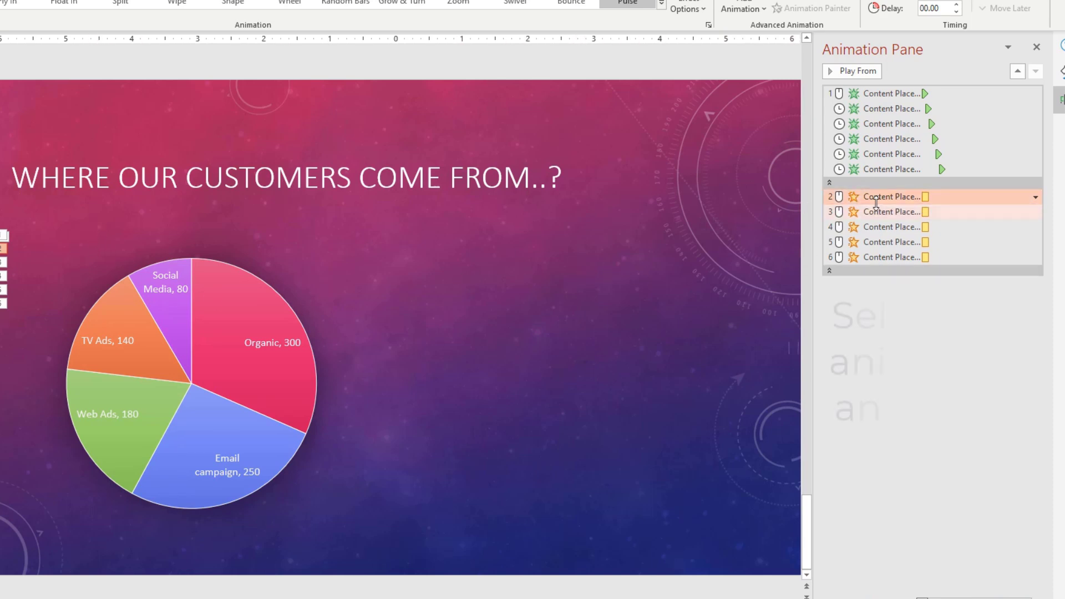
{"action": "left_click", "coordinate": [888, 212]}
{"action": "key", "text": "Delete"}
{"action": "key", "text": "Delete"}
{"action": "key", "text": "Delete"}
{"action": "key", "text": "Delete"}
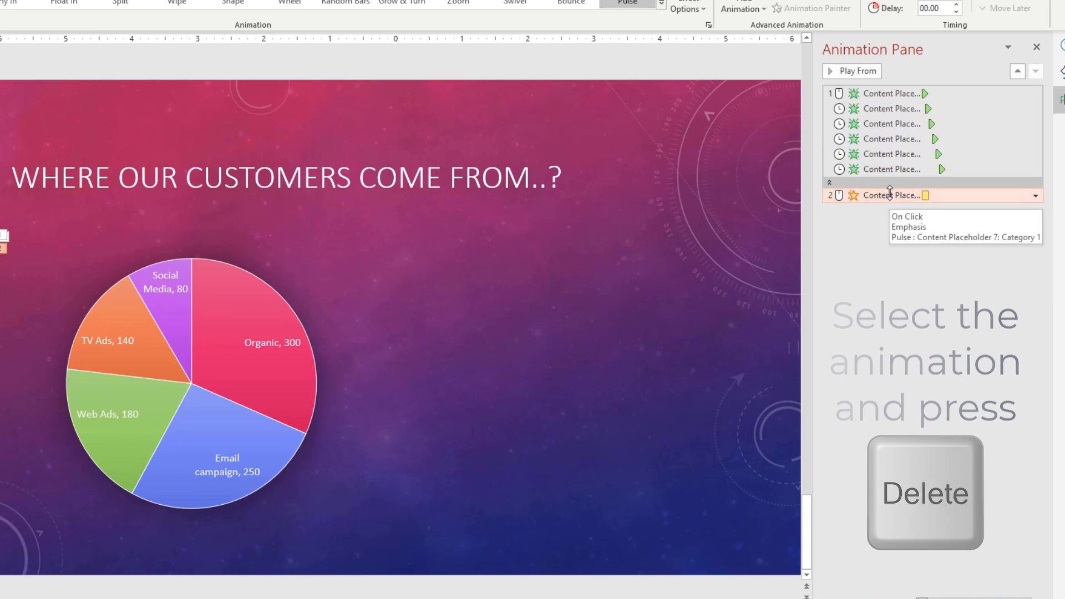
{"action": "left_click", "coordinate": [855, 71]}
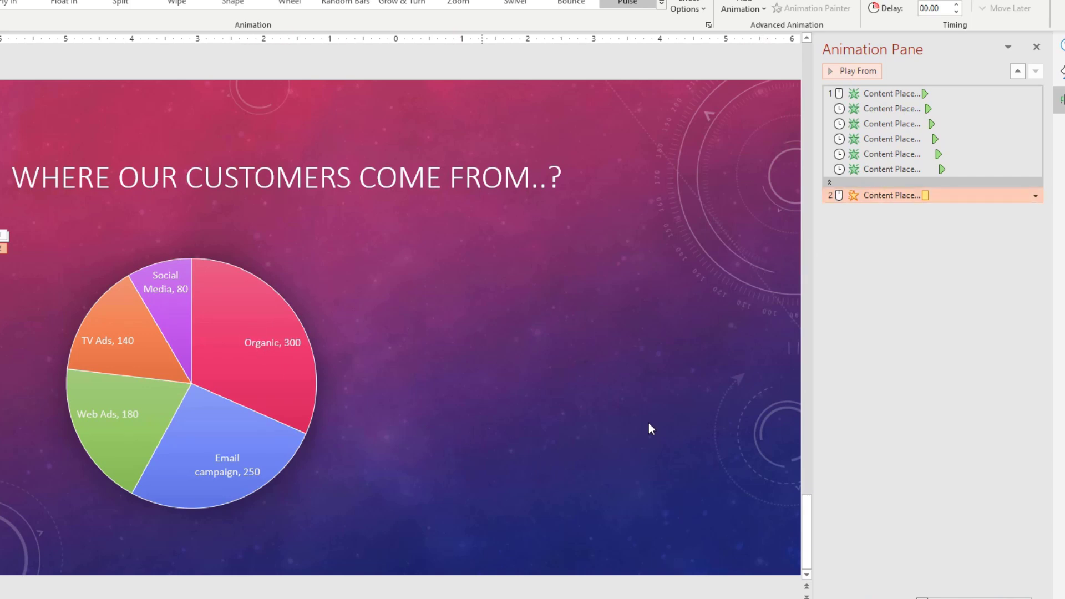
{"action": "left_click", "coordinate": [854, 70]}
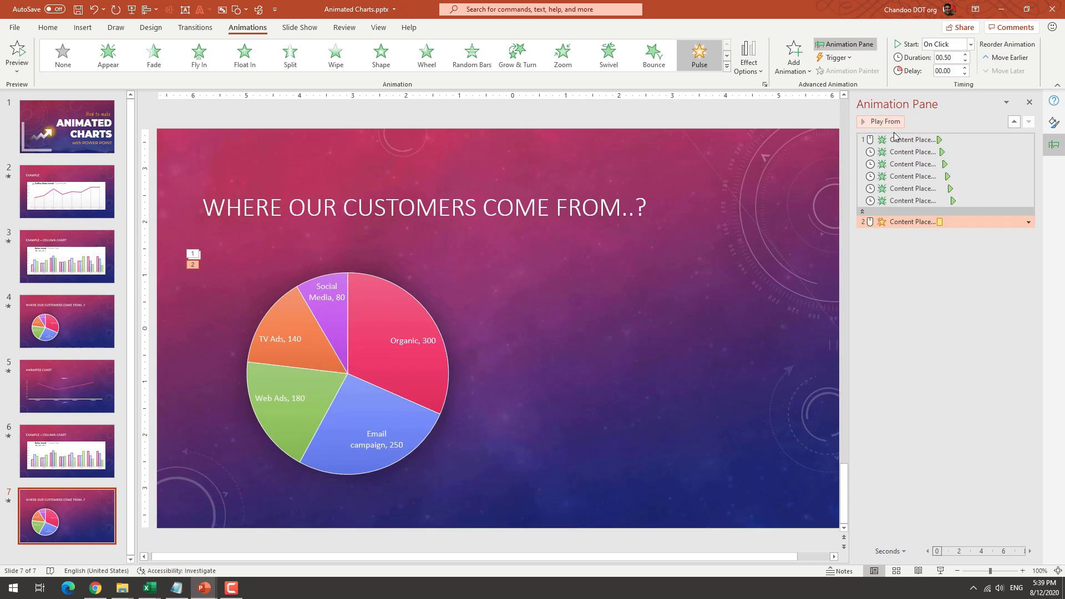
{"action": "left_click", "coordinate": [897, 334]}
{"action": "left_click", "coordinate": [887, 122]}
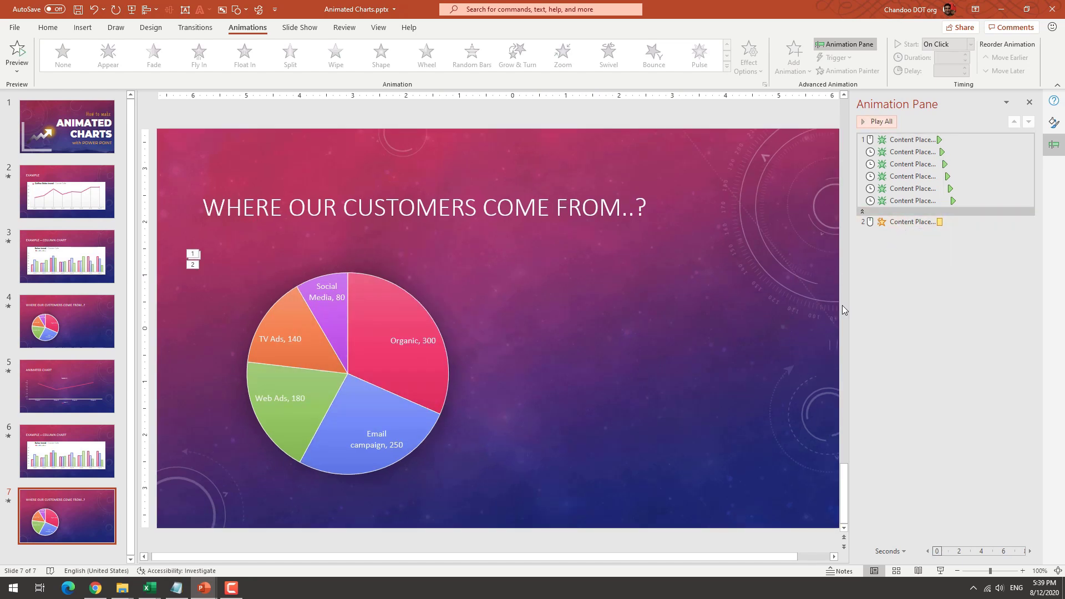
Show slide 1 and close the Animation, Format Background and Help panes.
{"action": "left_click", "coordinate": [94, 129]}
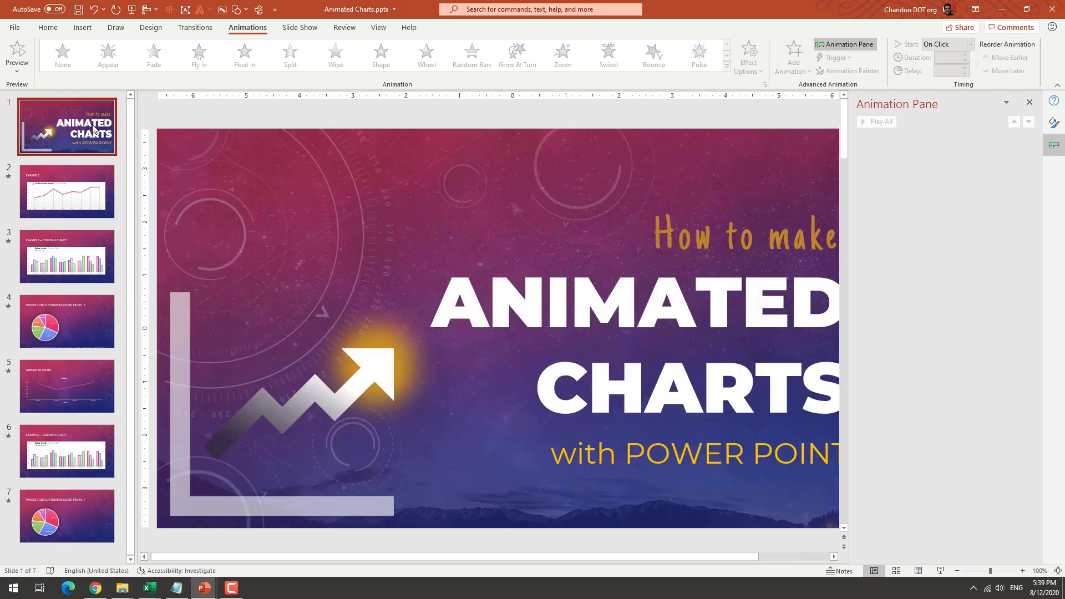
{"action": "left_click", "coordinate": [1030, 102]}
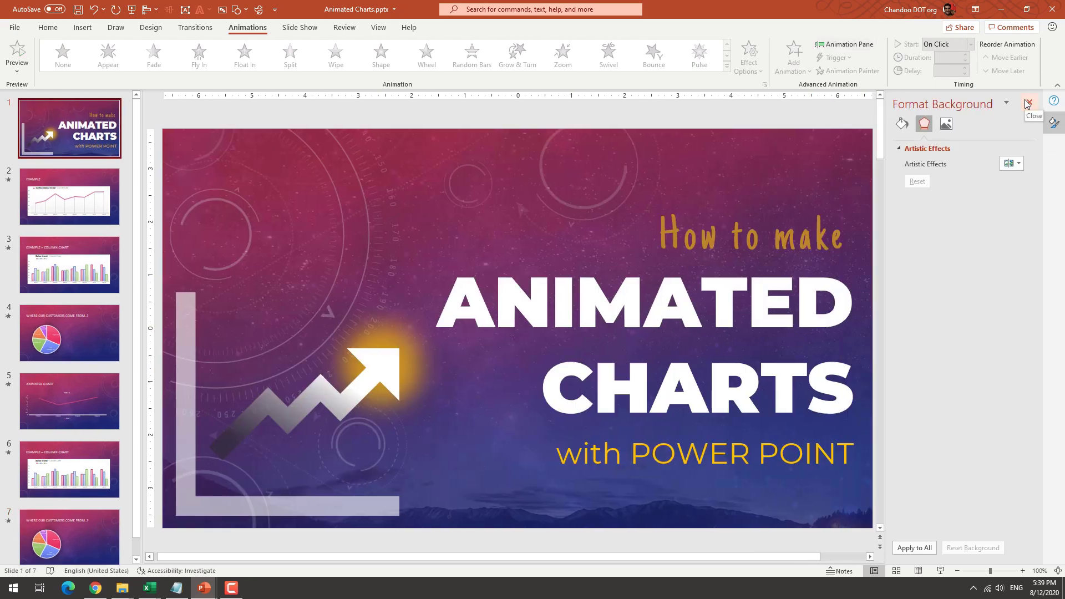
{"action": "left_click", "coordinate": [1034, 105]}
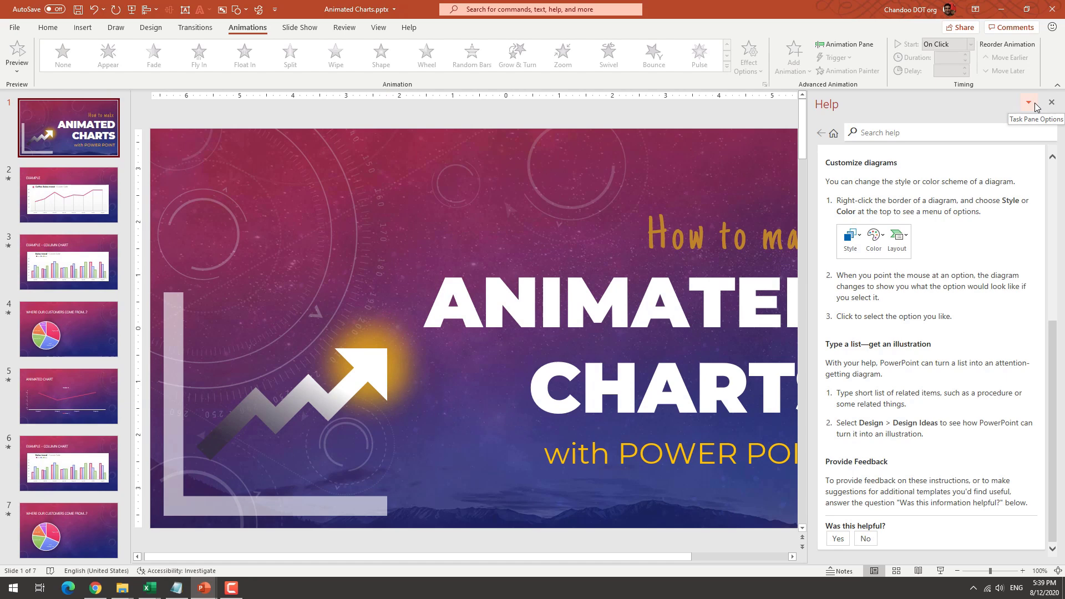
{"action": "left_click", "coordinate": [1051, 103]}
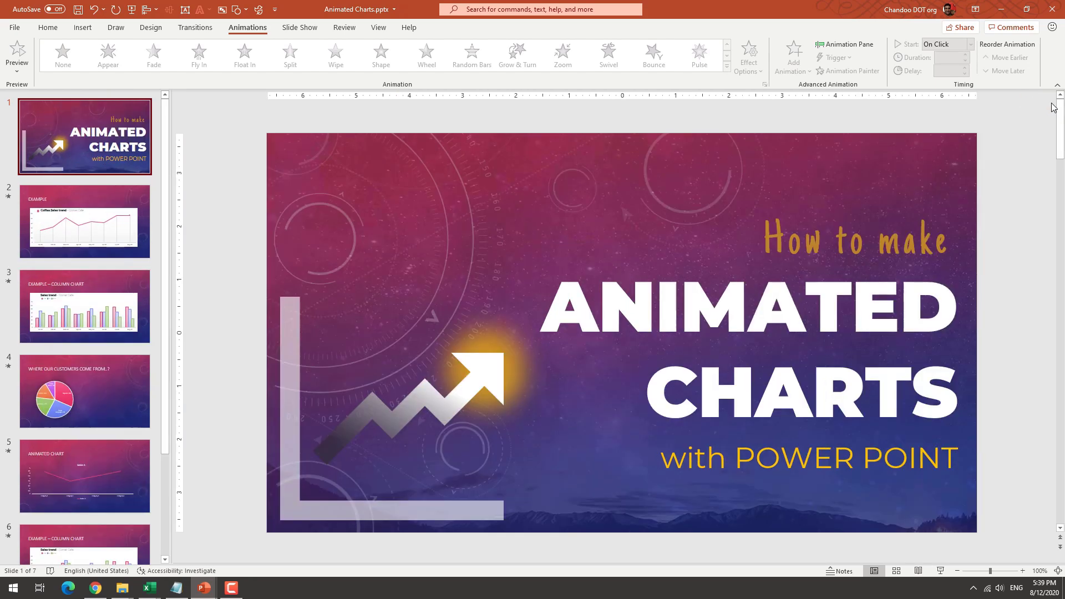